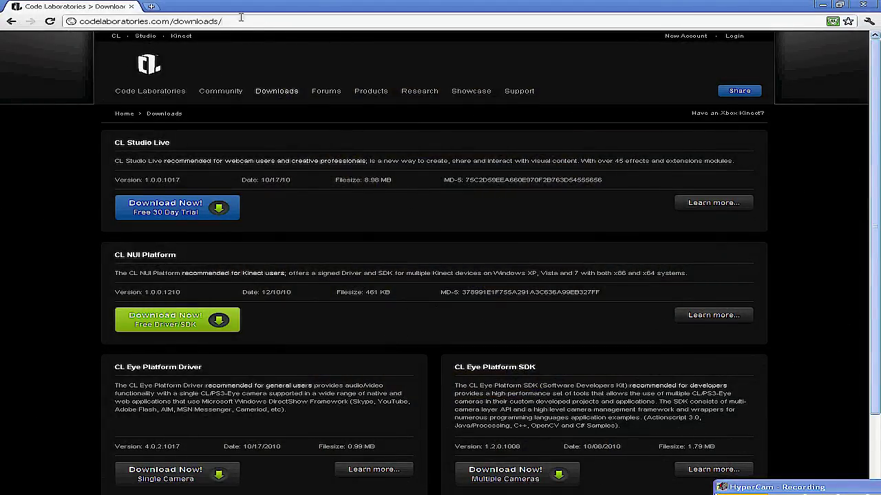
Step: Select part of the codelaboratories.com/downloads/ address in Chrome's address bar
left_click_drag(240, 19, 90, 21)
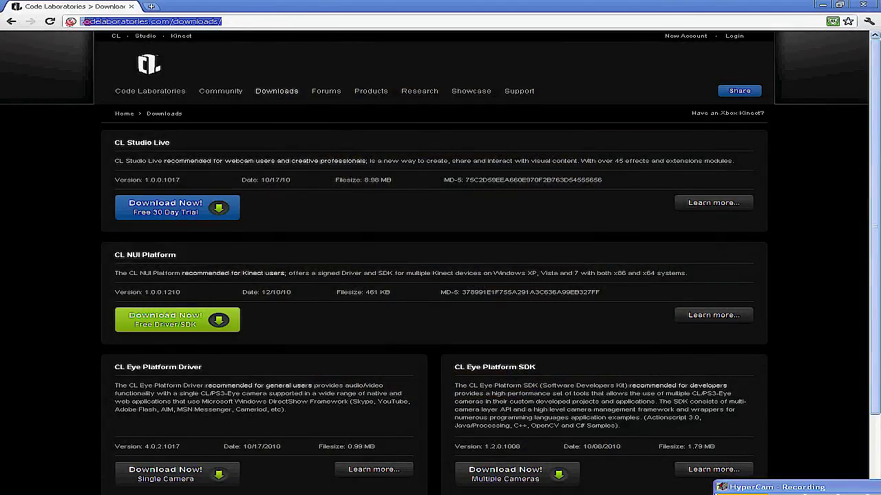
Step: Select the whole page address and scroll through the CL Eye driver downloads listing
left_click(281, 24)
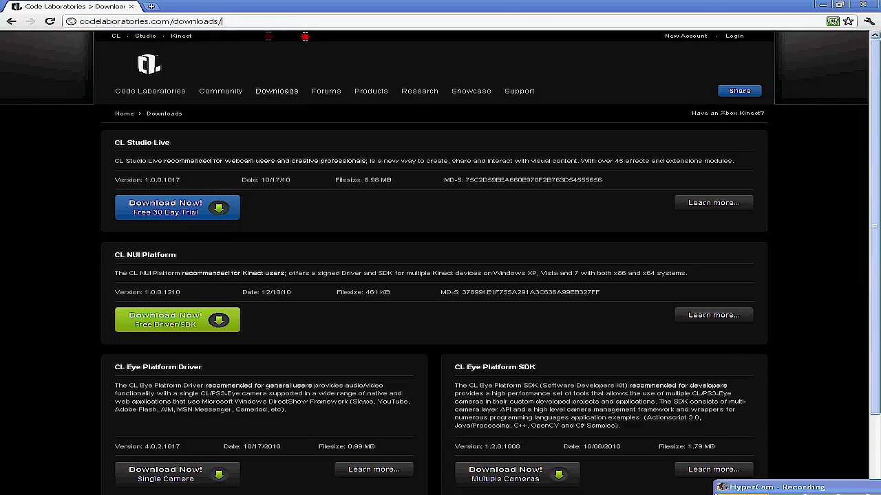
key("ctrl+a")
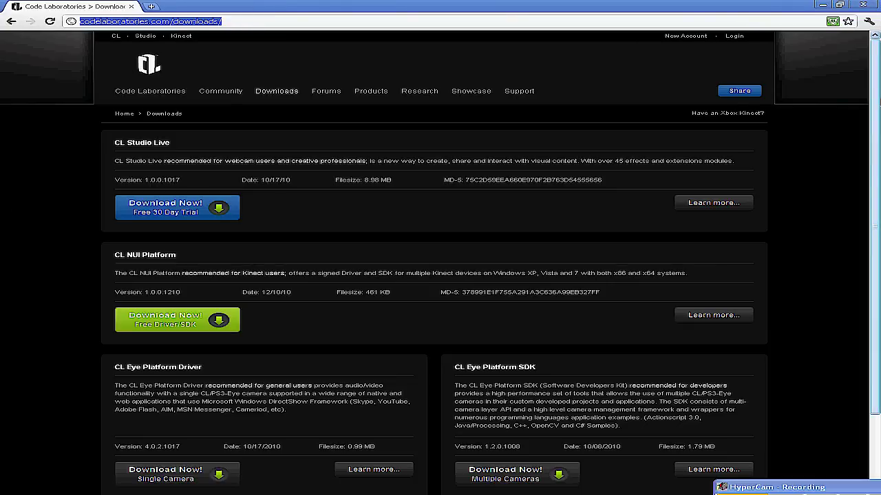
scroll(135, 255, "down", 3)
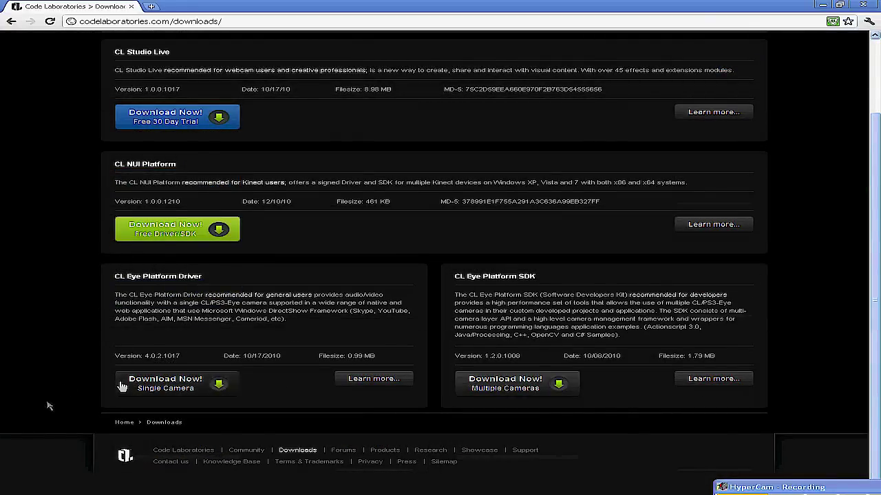
scroll(110, 368, "up", 3)
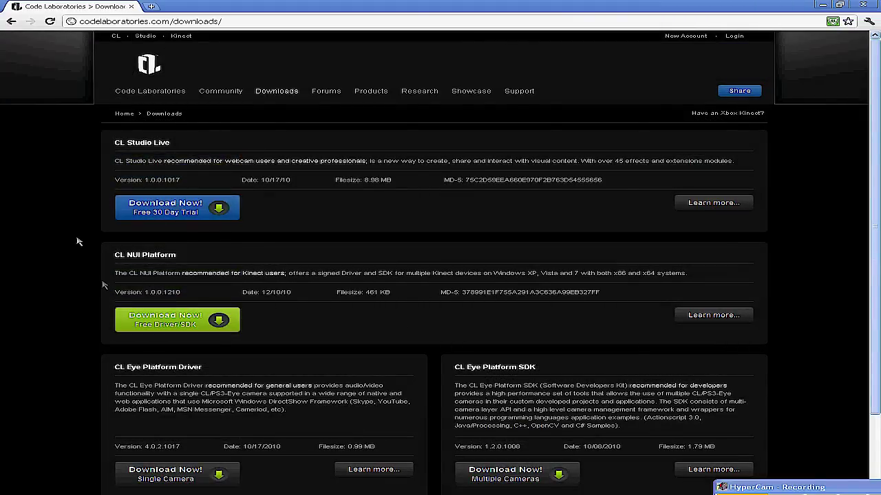
scroll(172, 334, "down", 3)
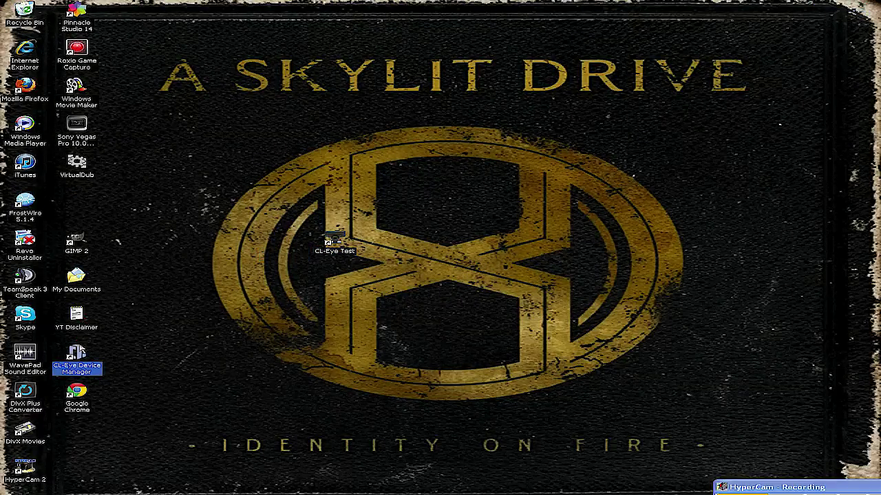
Step: Start CL-Eye Test from its desktop shortcut and choose Video SerialDigital as the video input
left_click_drag(334, 238, 77, 201)
double_click(77, 201)
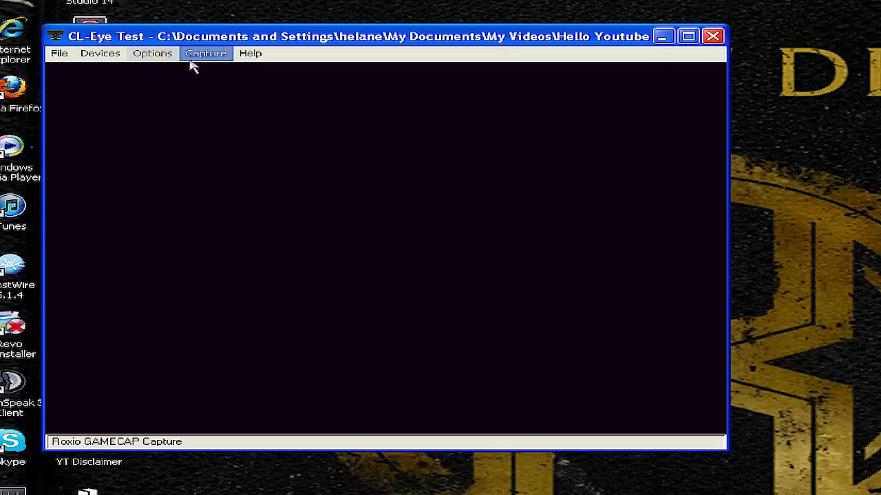
left_click(98, 55)
mouse_move(147, 58)
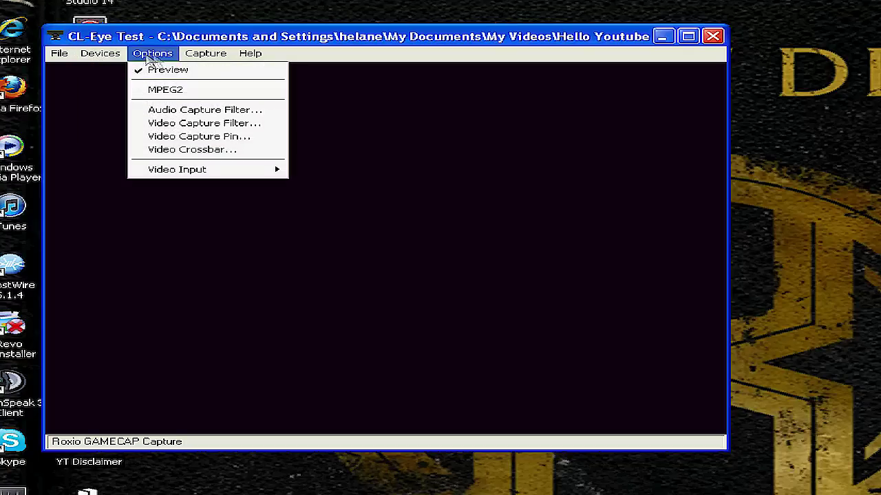
mouse_move(218, 172)
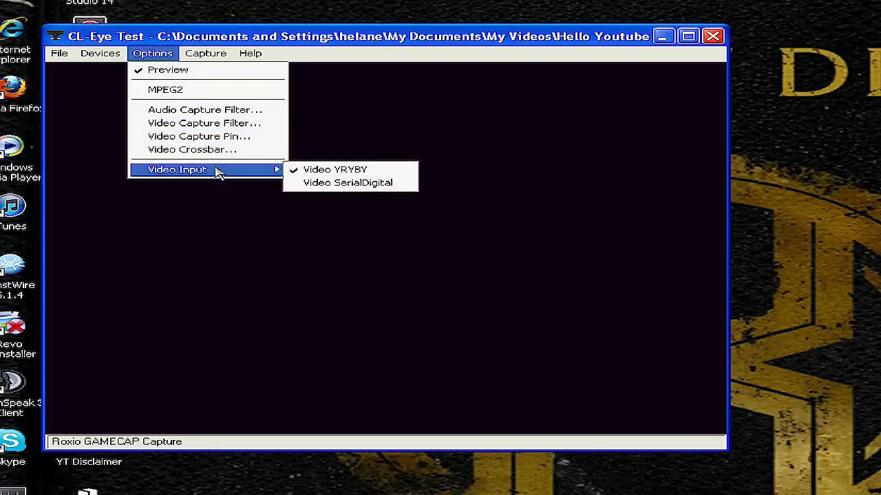
left_click(325, 184)
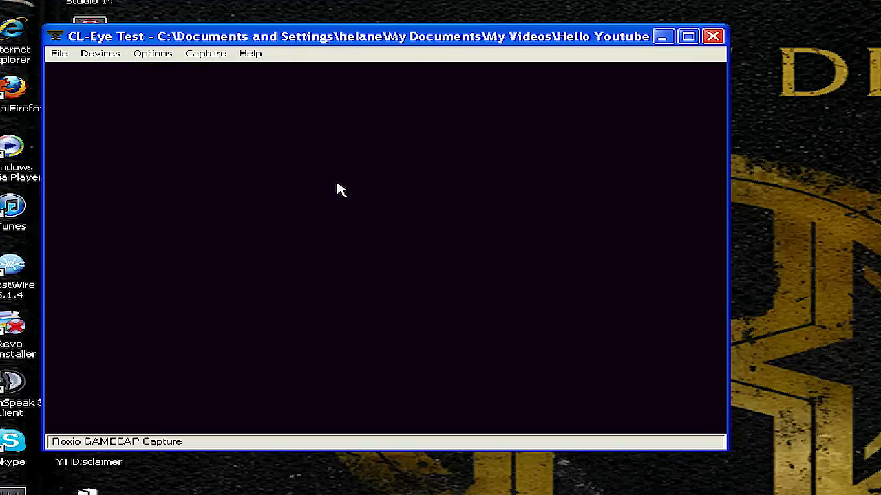
left_click(162, 57)
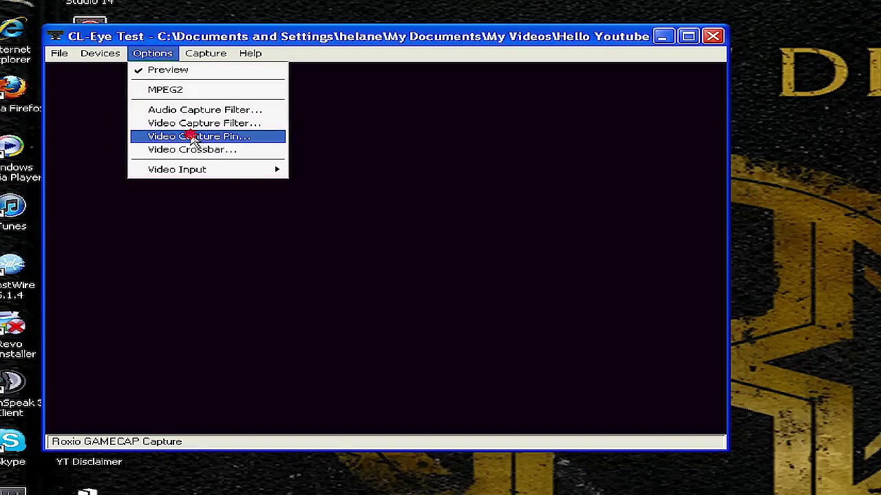
Step: Set the video capture pin output size to 720 x 480 and quality to 0.100
left_click(187, 136)
left_click(252, 215)
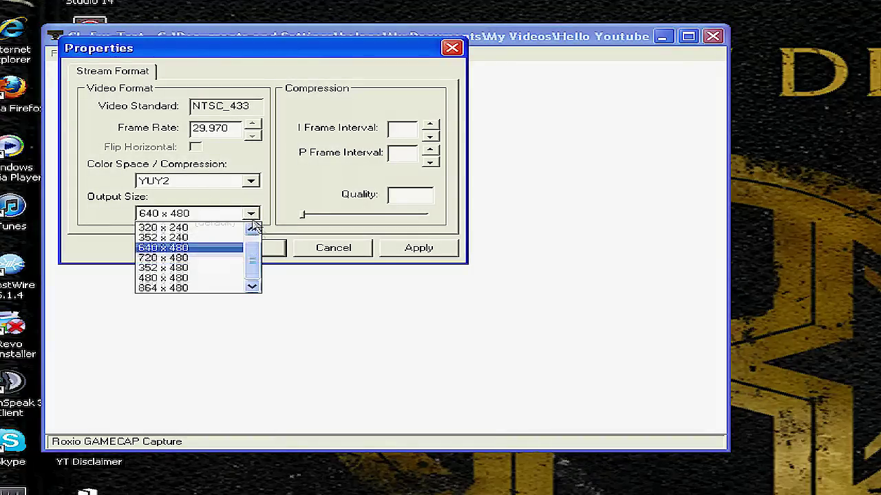
left_click(230, 231)
left_click(301, 216)
left_click_drag(301, 216, 455, 220)
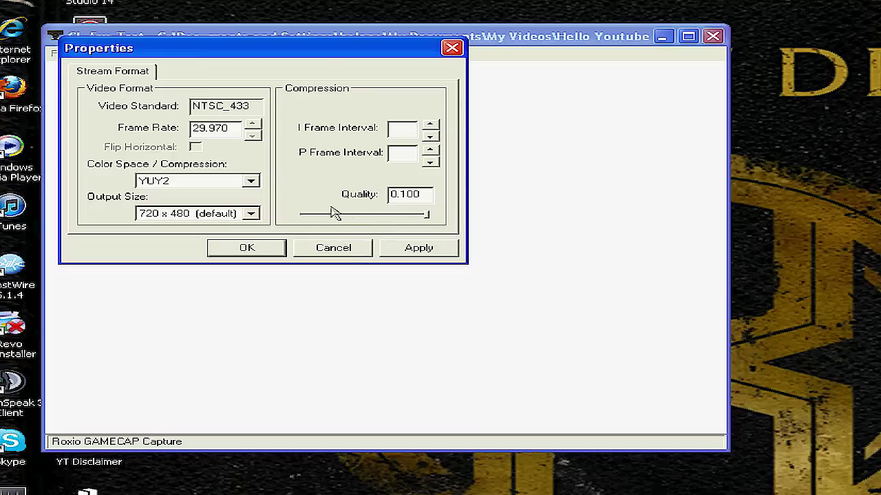
left_click(213, 247)
Step: Review the video capture filter's colour adjustment and image mask tabs, then close them
left_click(154, 54)
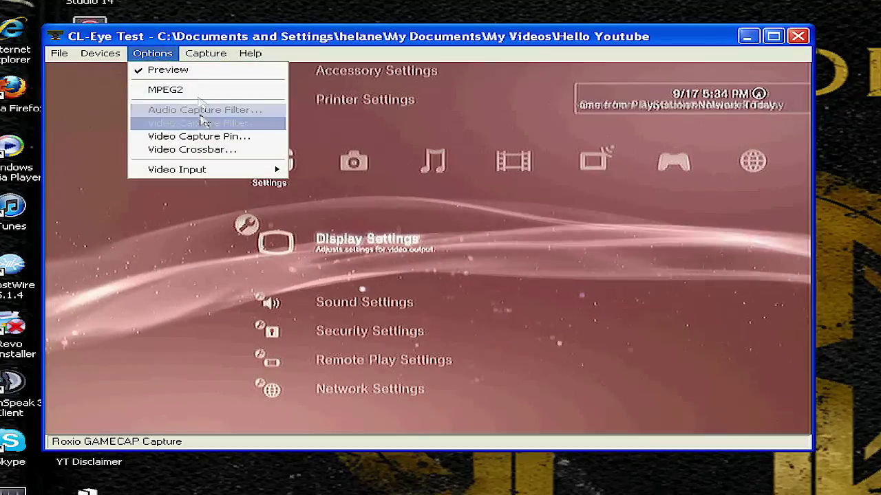
left_click(204, 121)
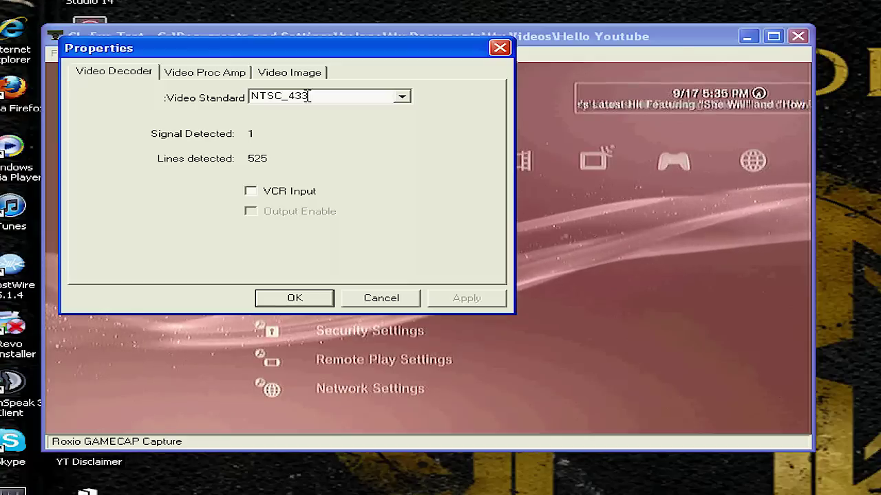
left_click(198, 73)
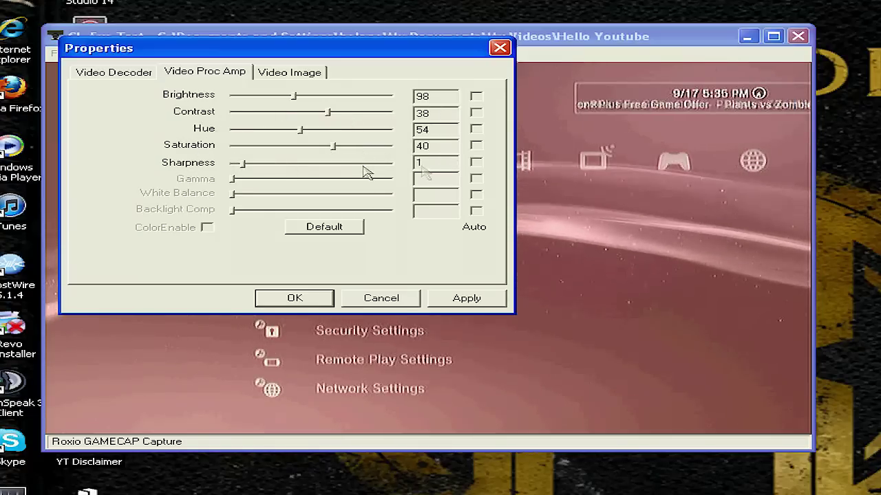
left_click(288, 72)
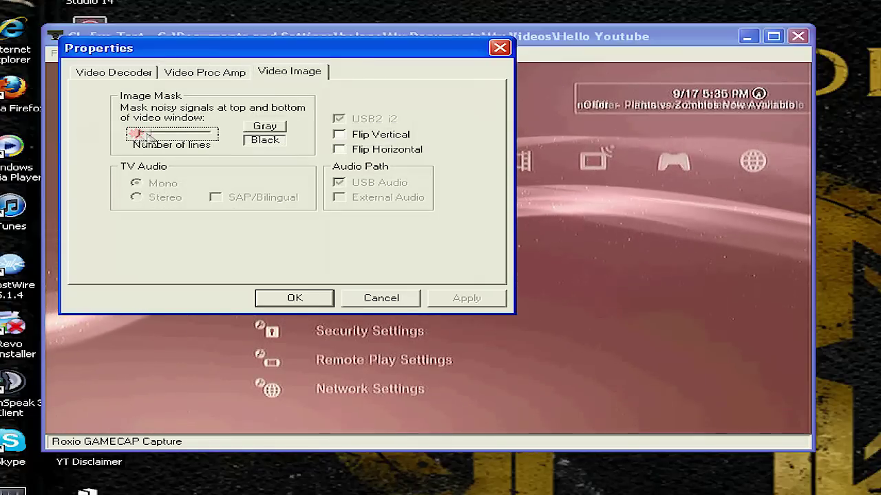
left_click(262, 297)
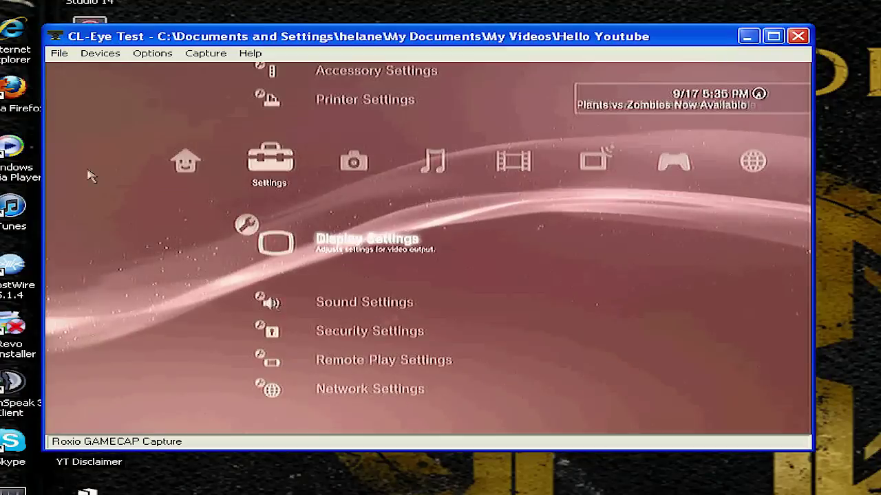
Step: Set the capture file to Hello Youtube 1 with 1 MB allocated
left_click(58, 53)
left_click(110, 69)
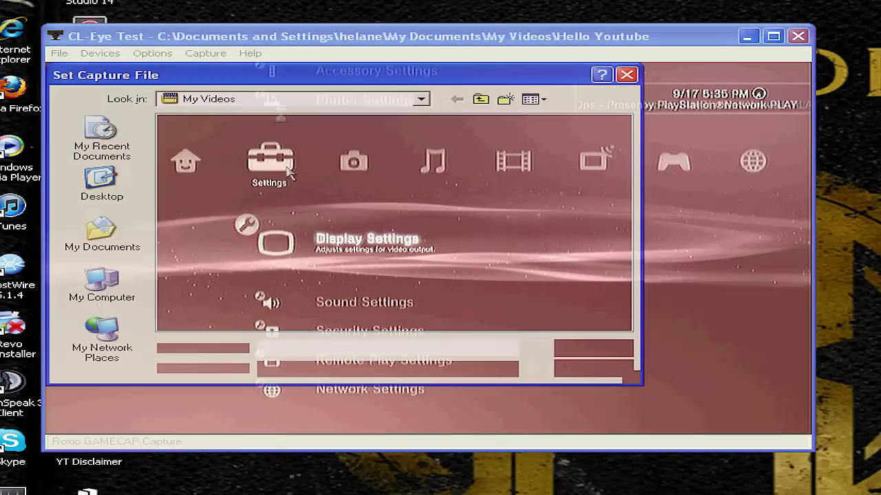
left_click(362, 351)
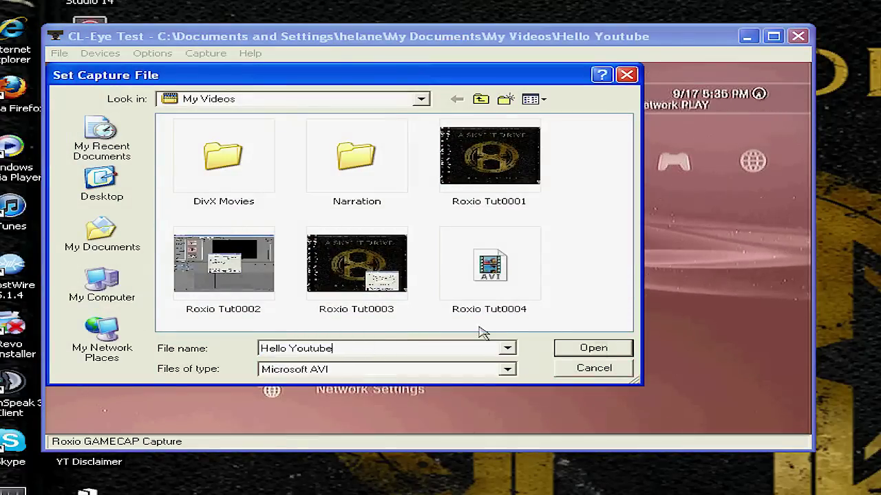
left_click(598, 348)
left_click(59, 54)
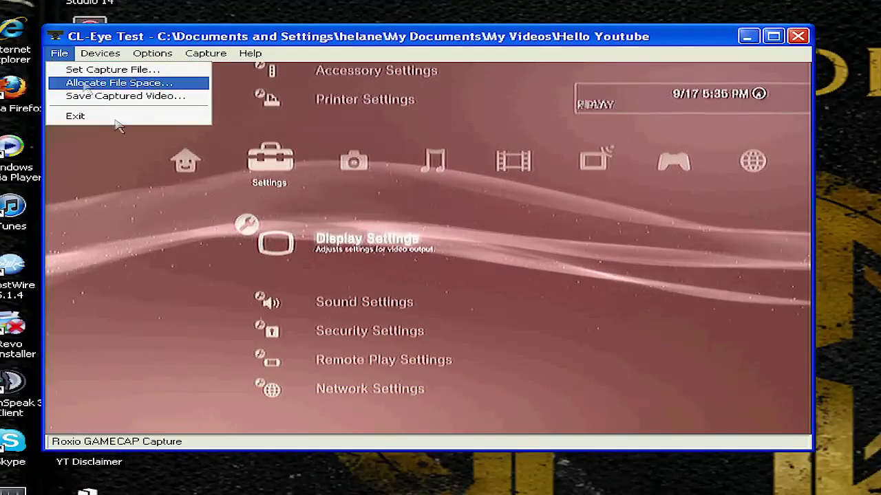
left_click(89, 70)
left_click(391, 348)
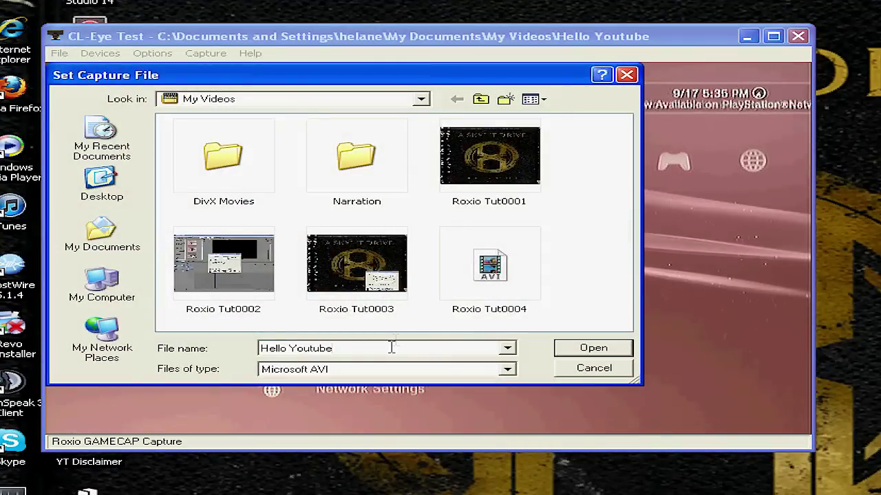
type("1")
key("Return")
type("1")
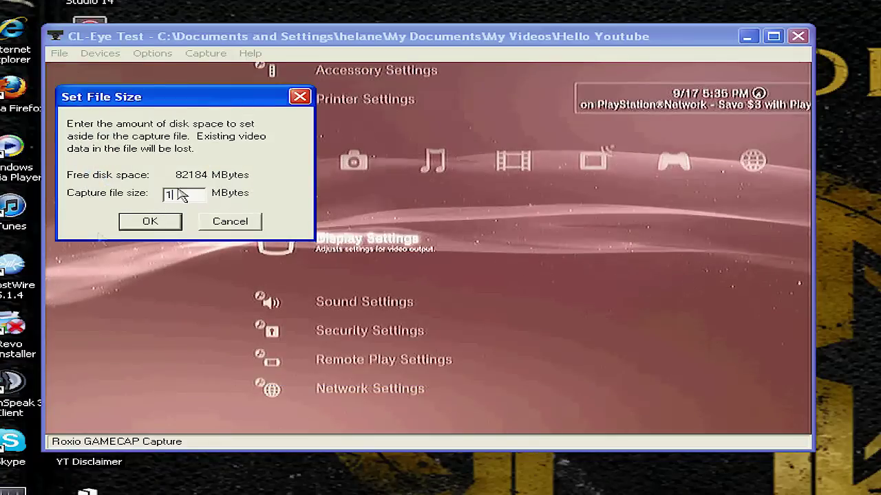
left_click(165, 220)
Step: Start capturing the PS3 console video
left_click(205, 53)
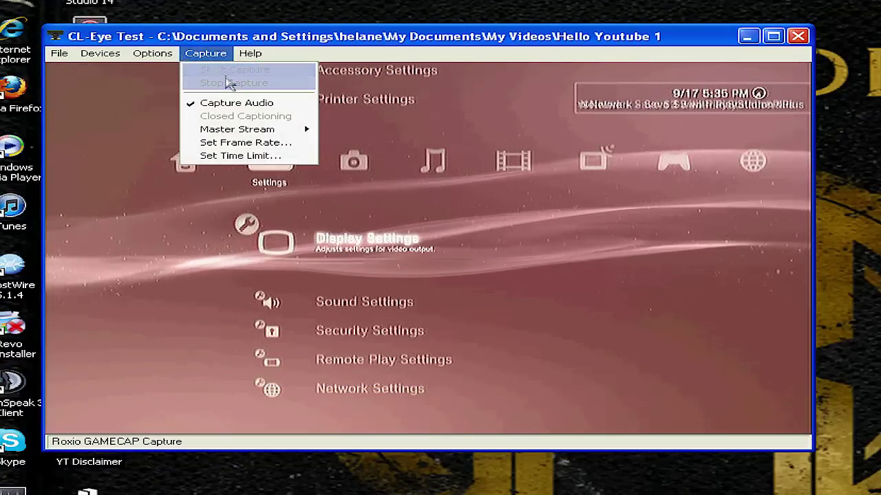
left_click(229, 72)
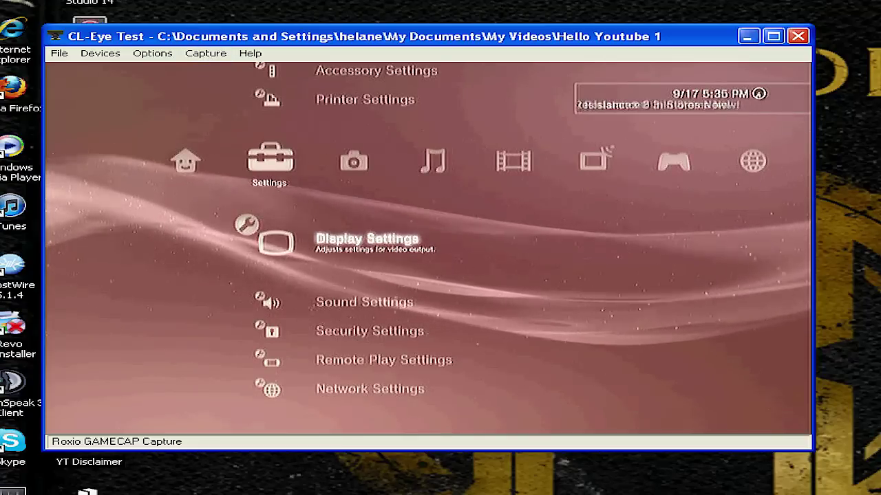
left_click(59, 53)
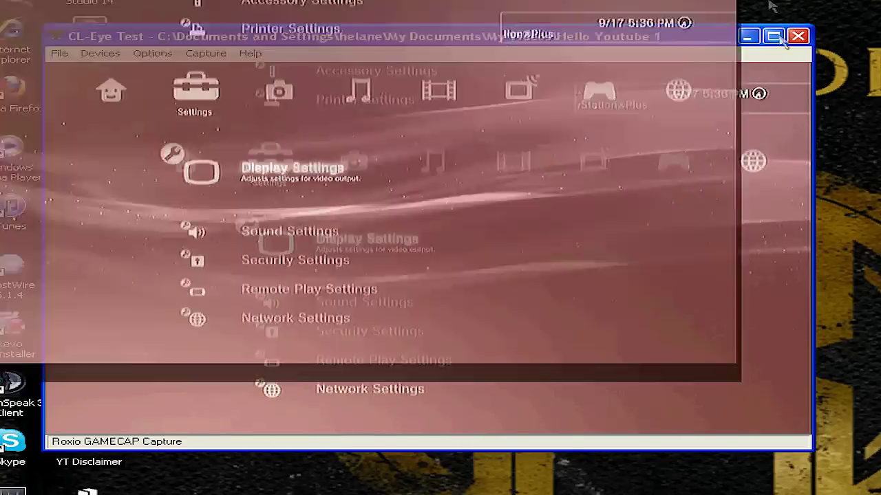
Step: Maximize the CL-Eye Test window, then restore it to a smaller window over the desktop
left_click(773, 36)
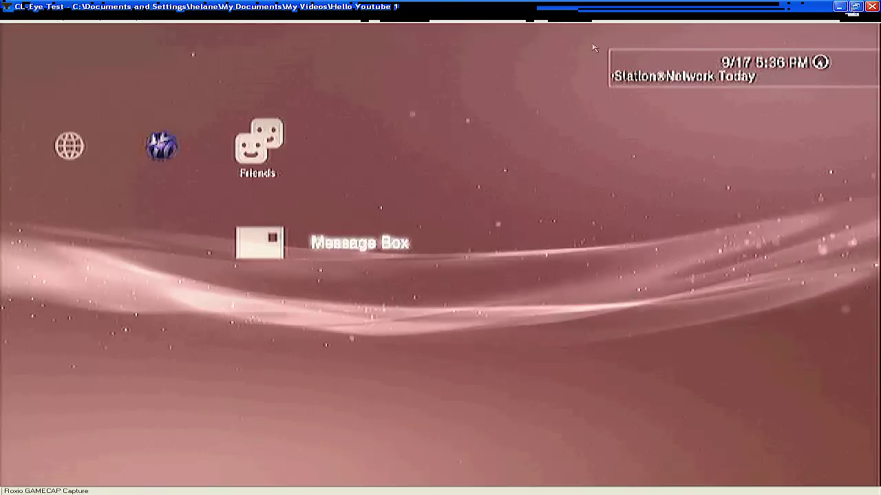
double_click(783, 5)
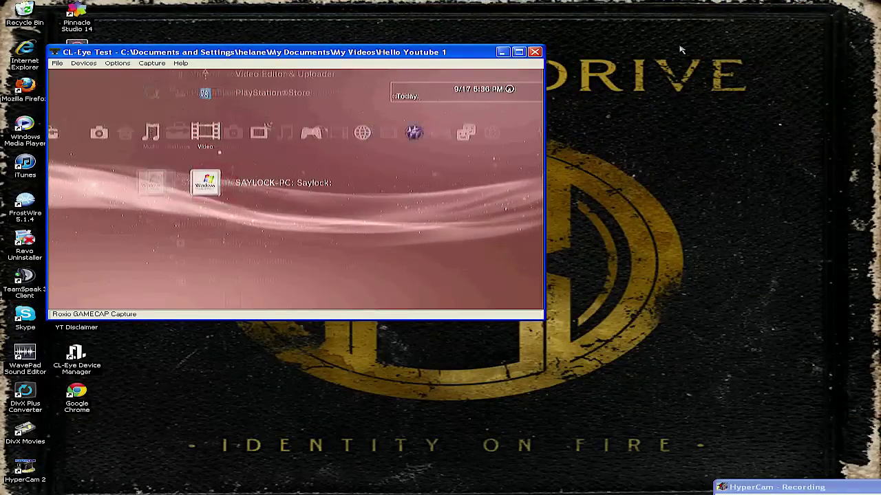
Step: Launch Vegas Pro and open the Hello Youtube! recording with All Files (*.*) shown
left_click(534, 51)
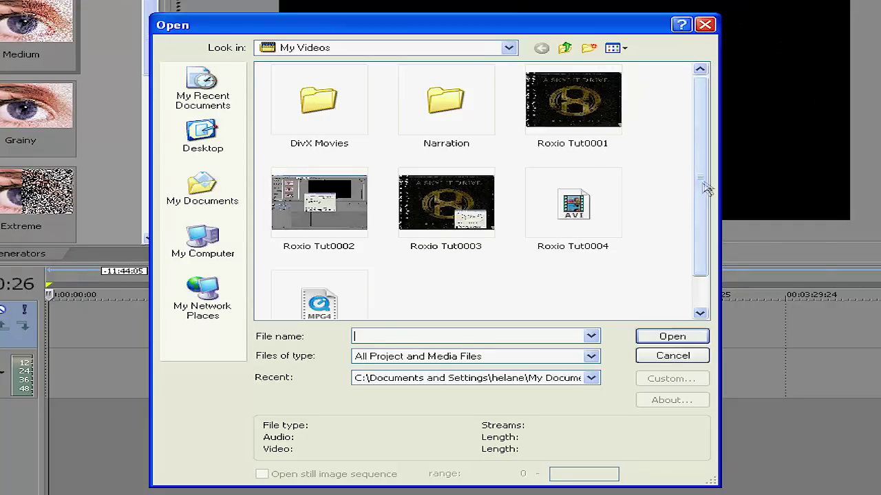
left_click_drag(705, 189, 706, 239)
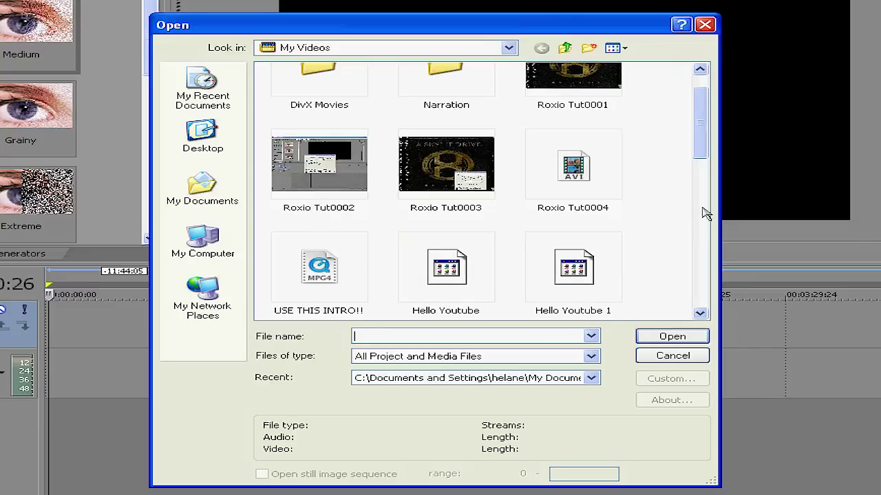
left_click(699, 169)
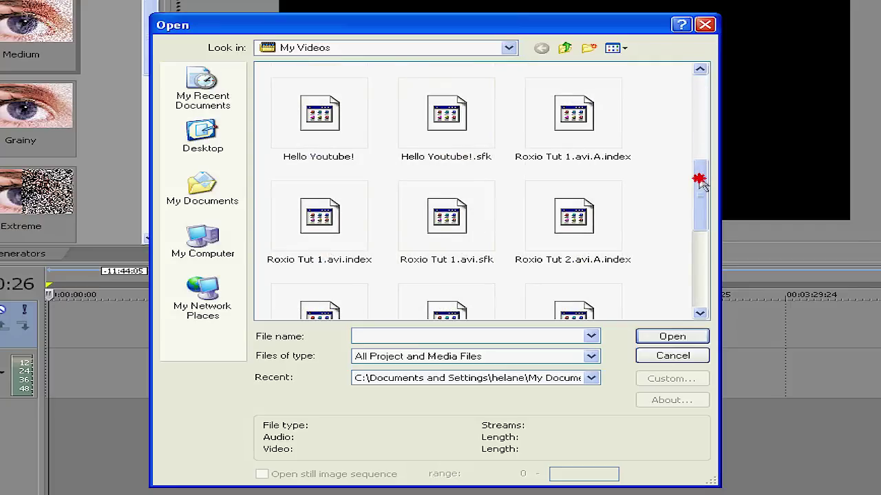
left_click(590, 356)
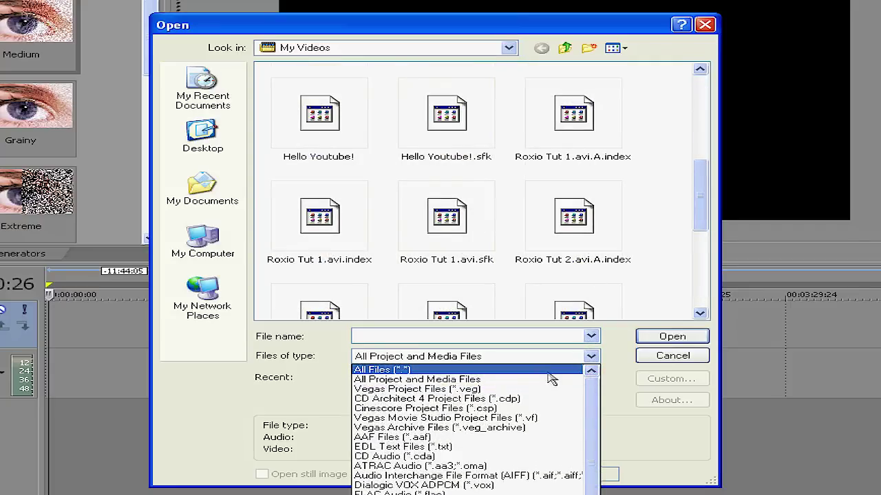
left_click(549, 371)
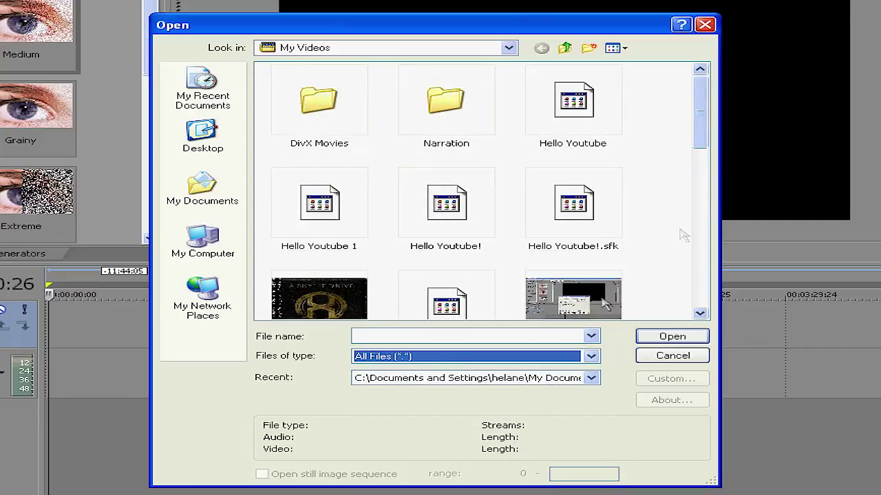
mouse_move(698, 138)
left_mouse_down()
mouse_move(698, 158)
mouse_move(699, 142)
left_mouse_up()
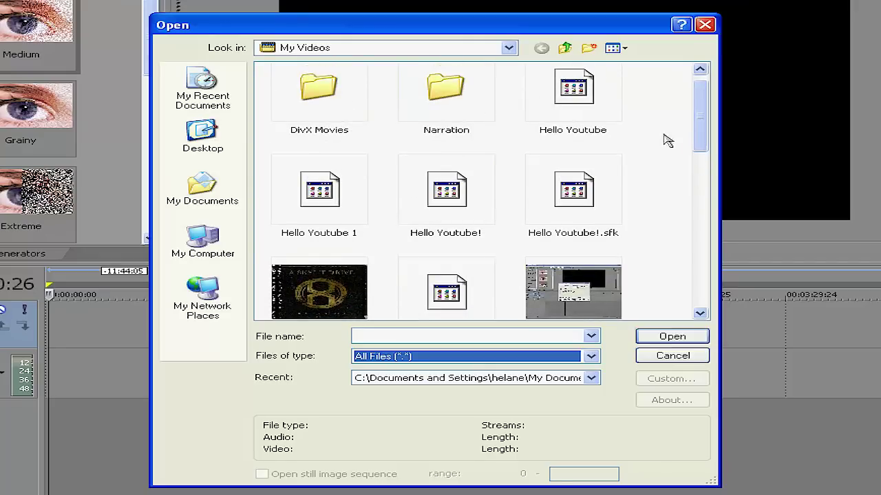
left_click(586, 100)
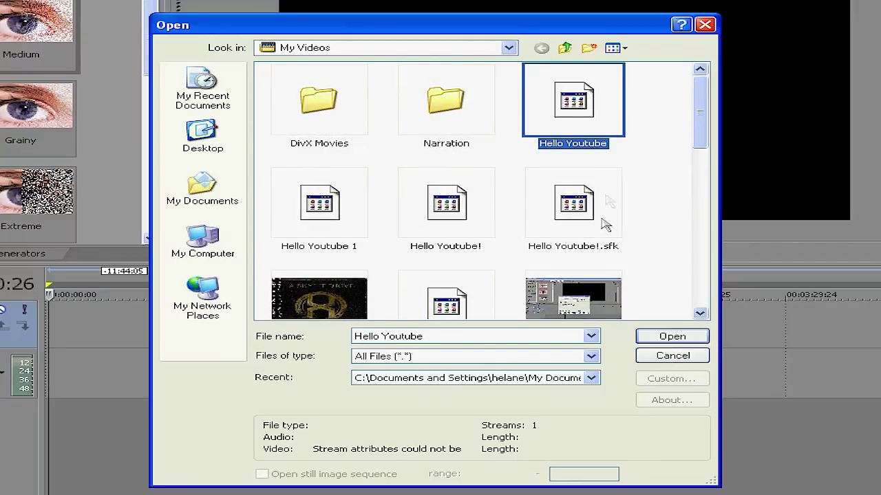
left_click(465, 204)
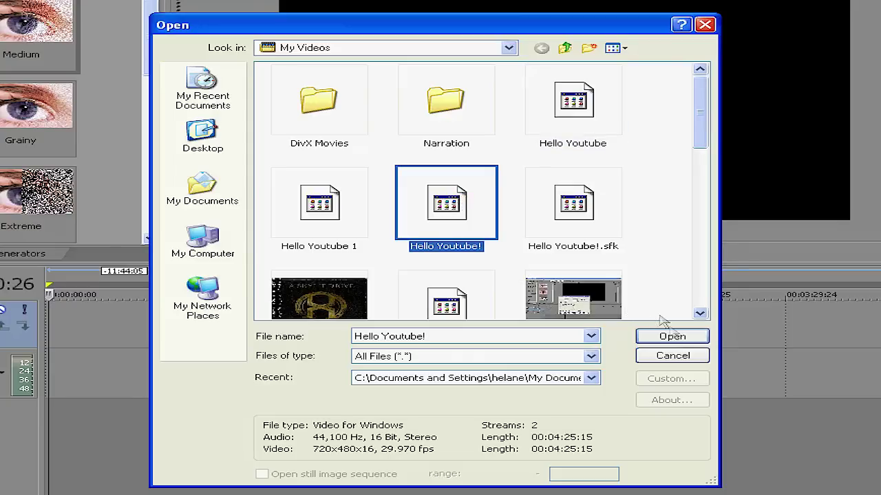
left_click(671, 337)
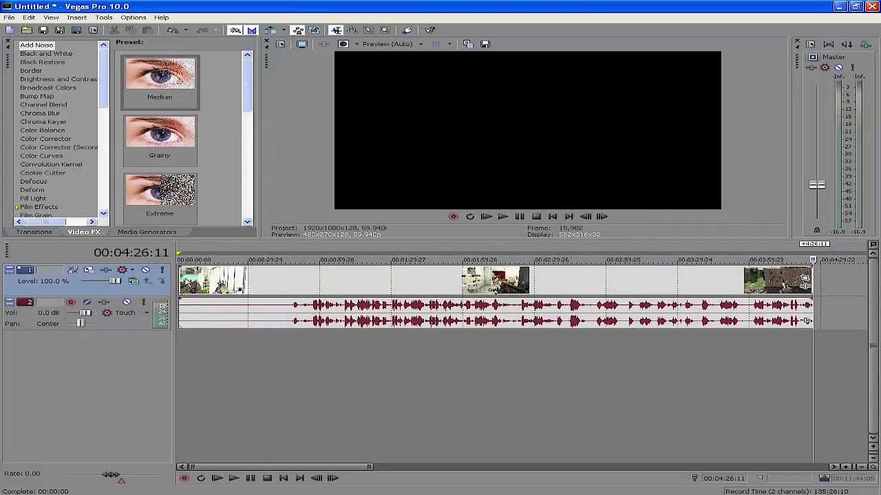
Step: Select the grouped video and audio clip and return the cursor to the timeline start
left_click(180, 279)
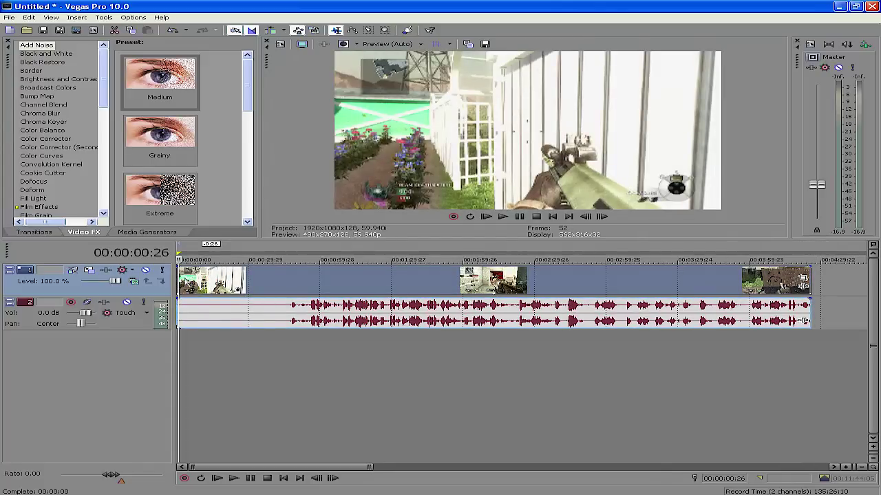
left_click(178, 281)
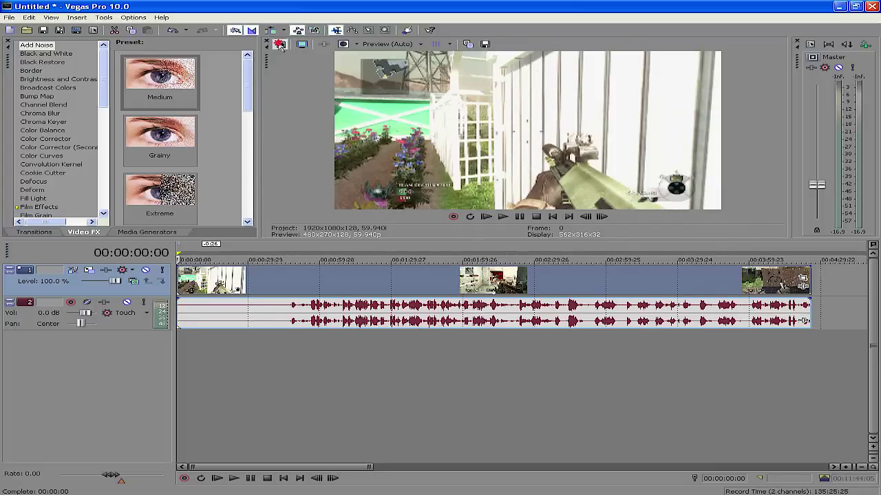
left_click(280, 46)
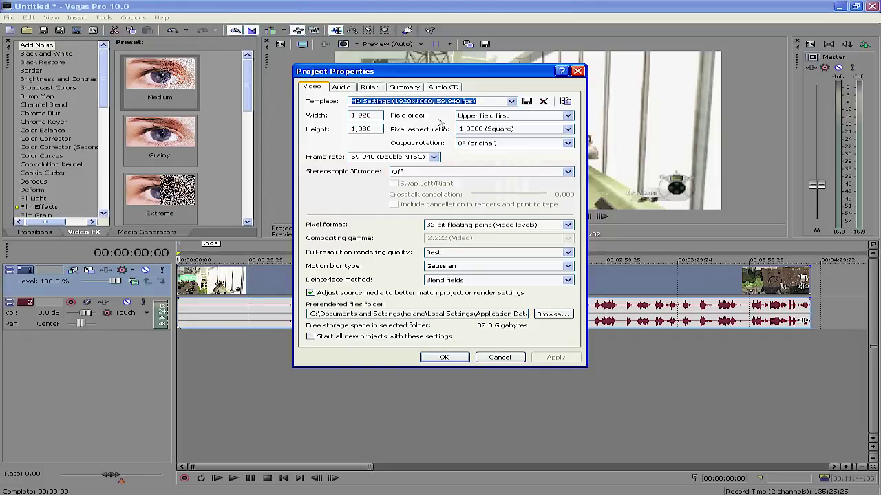
Step: Keep Upper field first and 59.940 (Double NTSC), save them as the new-project default, and apply
left_click(475, 120)
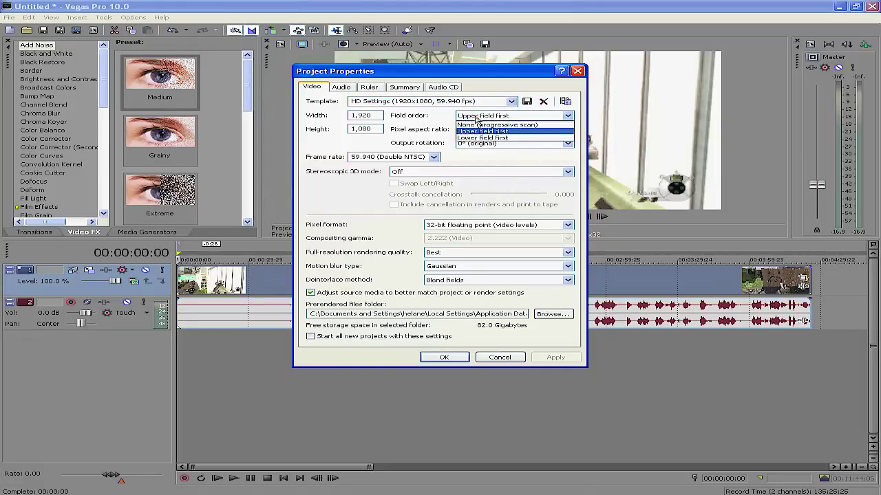
left_click(479, 120)
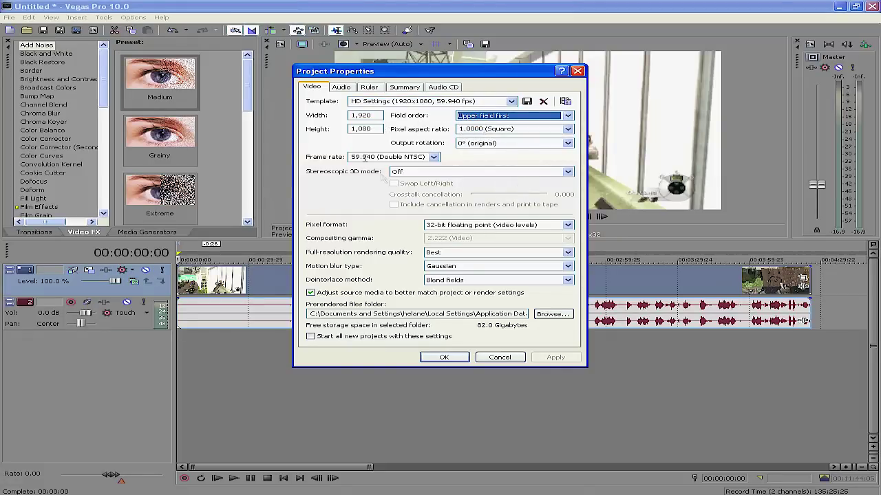
left_click(433, 158)
left_click(432, 158)
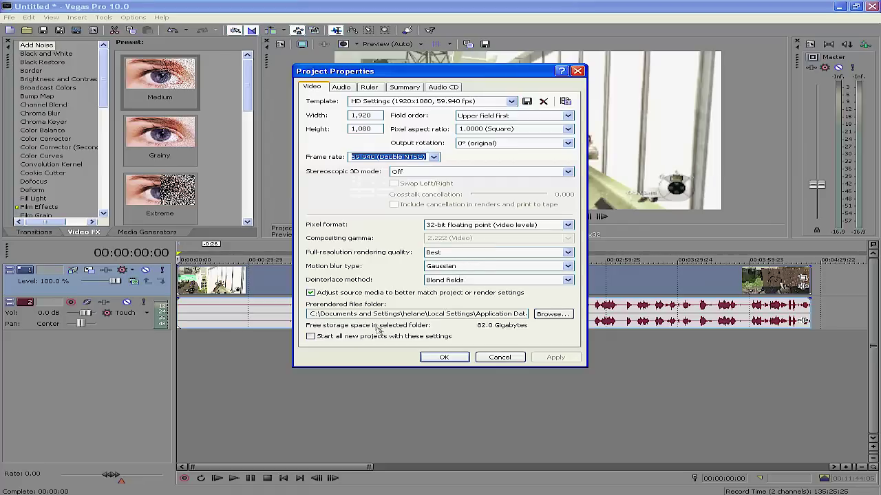
left_click(310, 335)
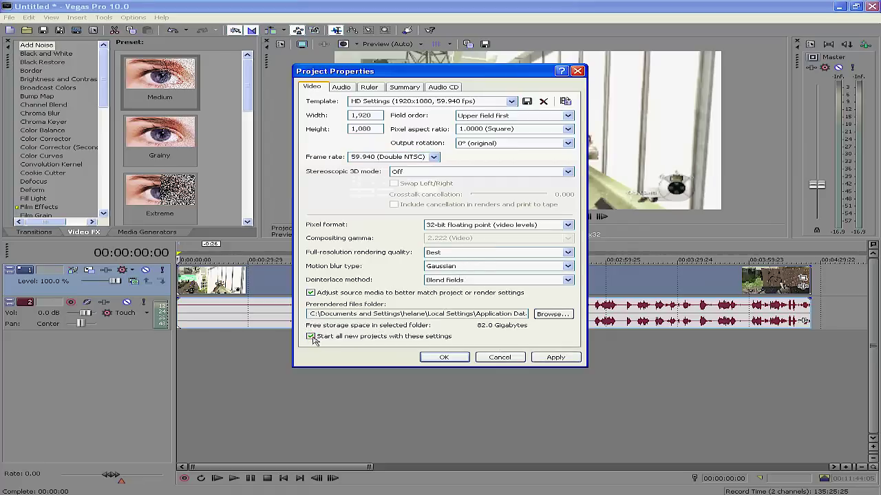
left_click(544, 357)
left_click(444, 357)
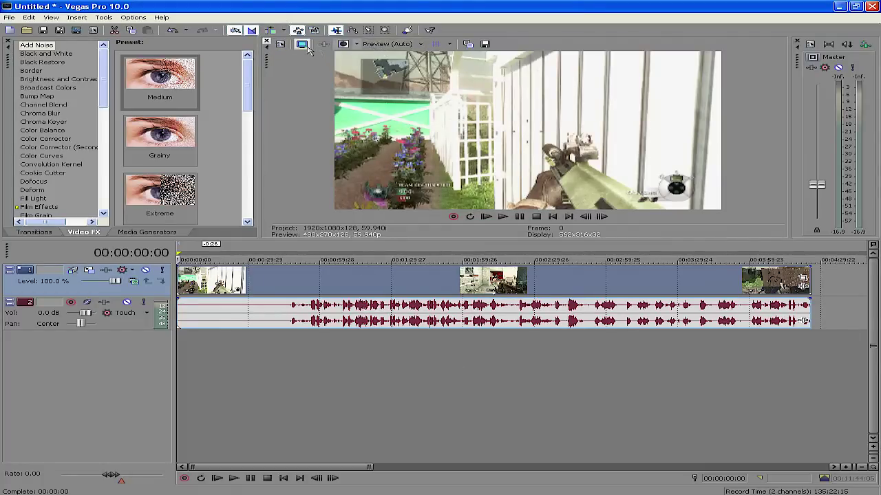
Step: Set the preview quality to Preview (Half)
left_click(364, 45)
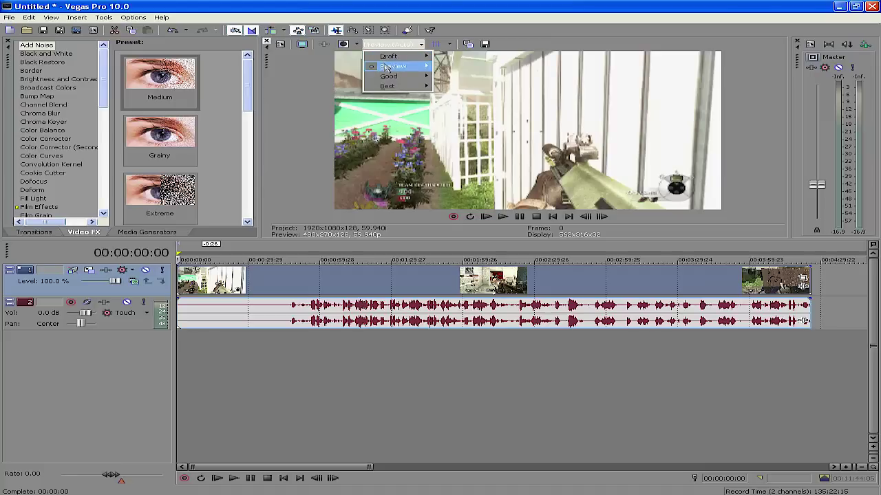
mouse_move(386, 66)
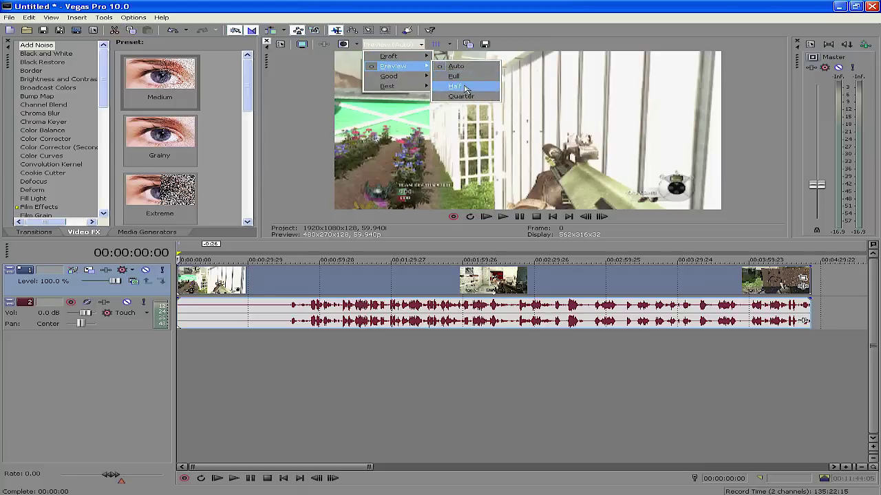
left_click(464, 88)
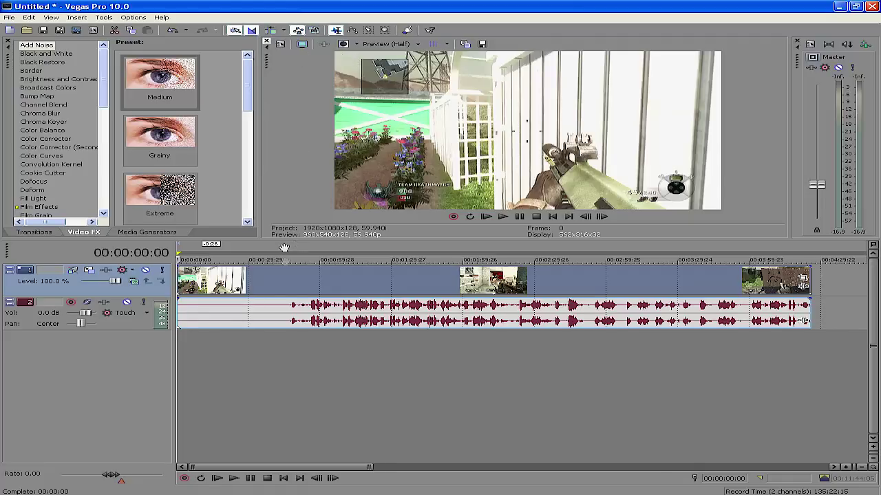
Step: Jump to 00:00:48:03 and step forward three frames through the footage
left_click(294, 283)
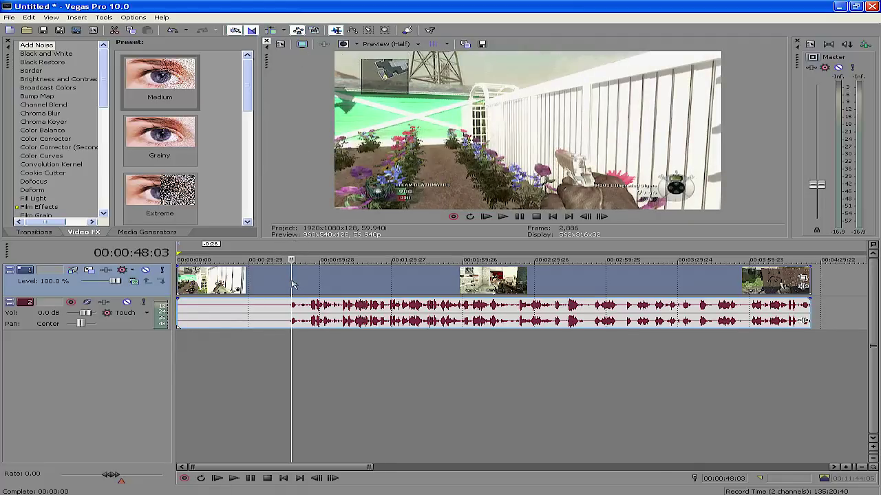
scroll(292, 280, "up", 2)
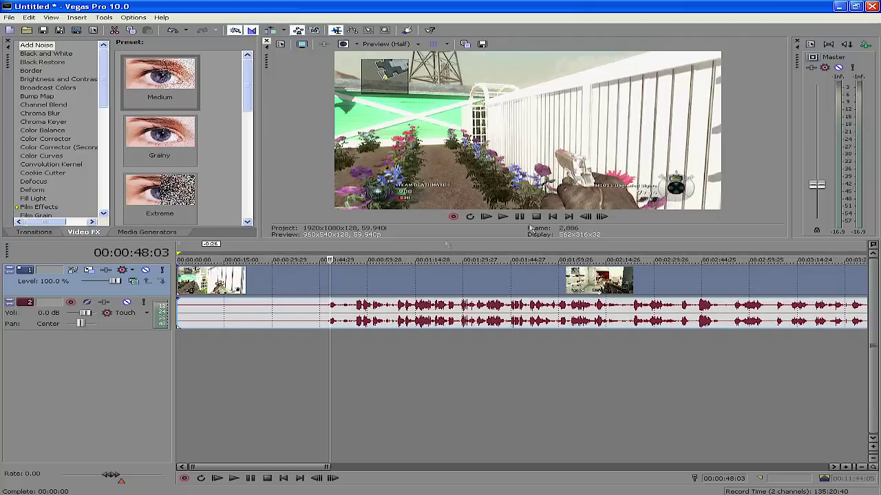
left_click(602, 216)
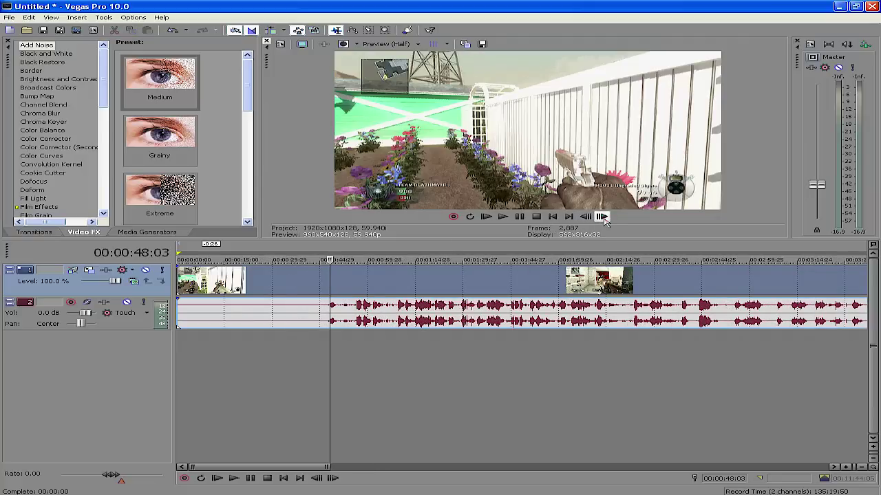
left_click(602, 217)
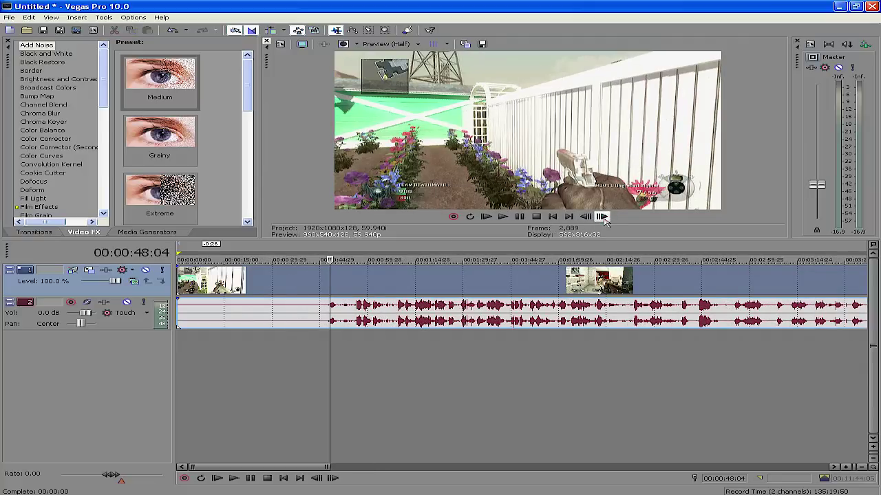
left_click(602, 217)
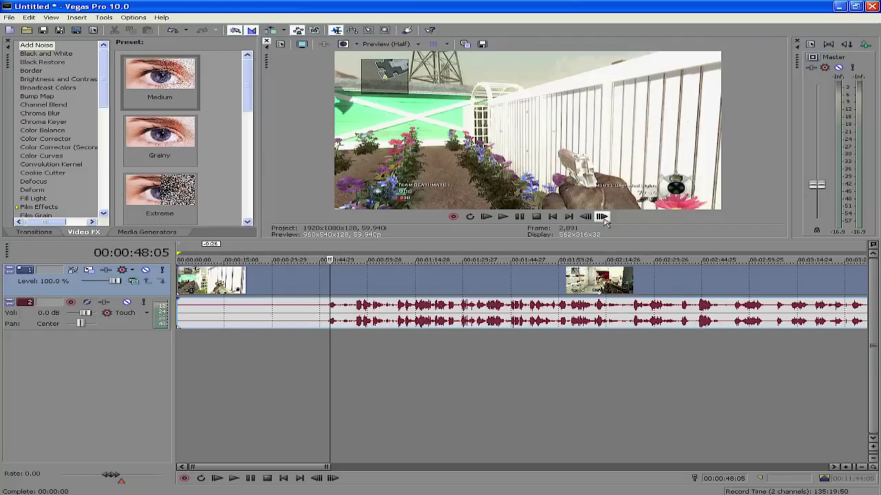
Step: Change the gameplay clip's pixel aspect ratio to 1.0000 (Square)
right_click(410, 284)
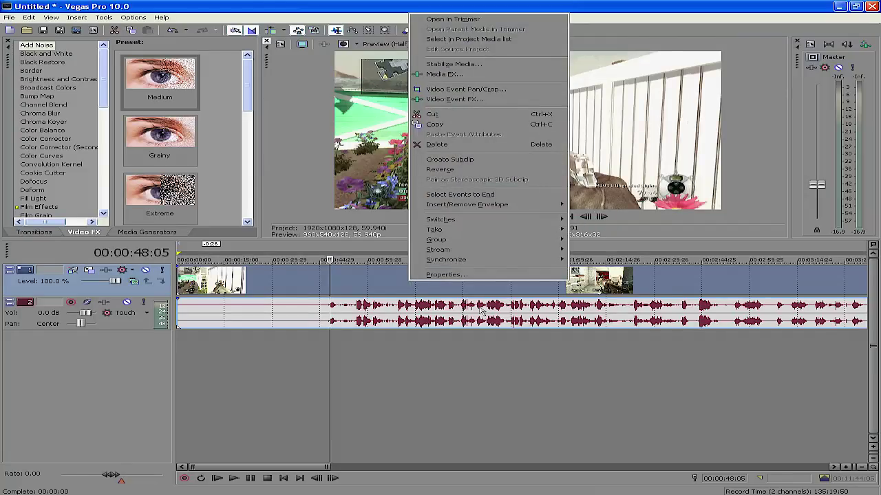
left_click(438, 275)
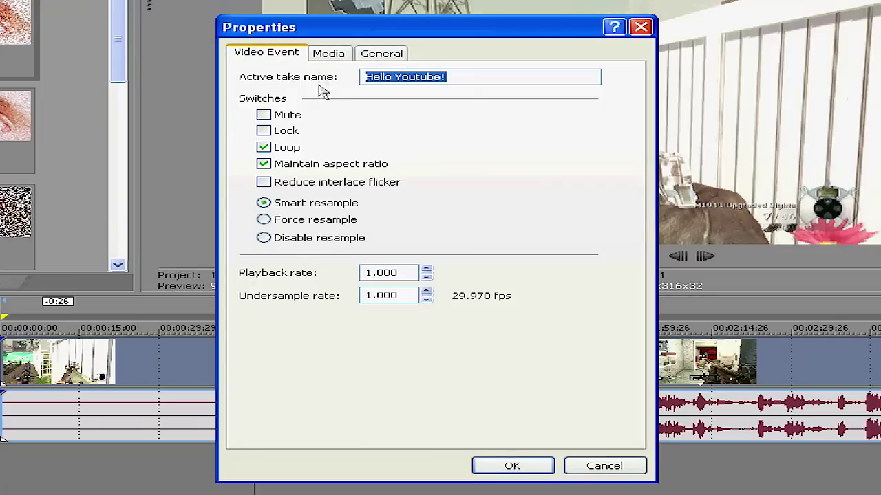
left_click(325, 54)
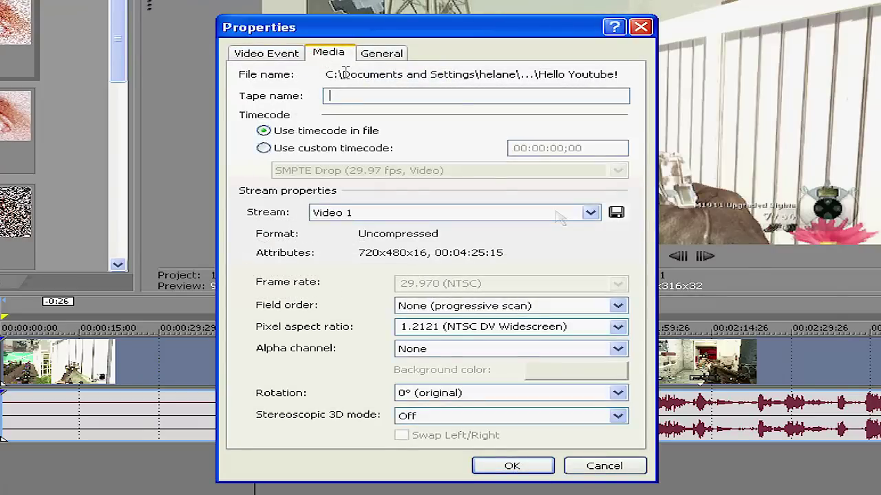
left_click(617, 329)
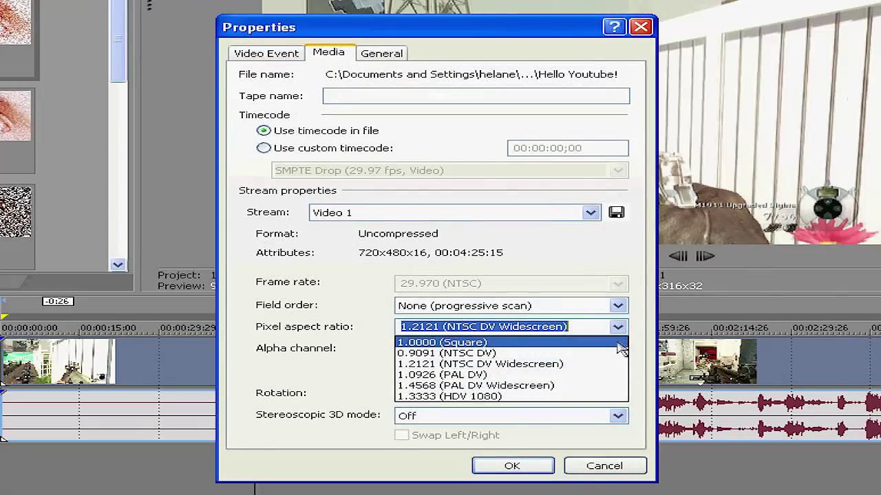
left_click(609, 343)
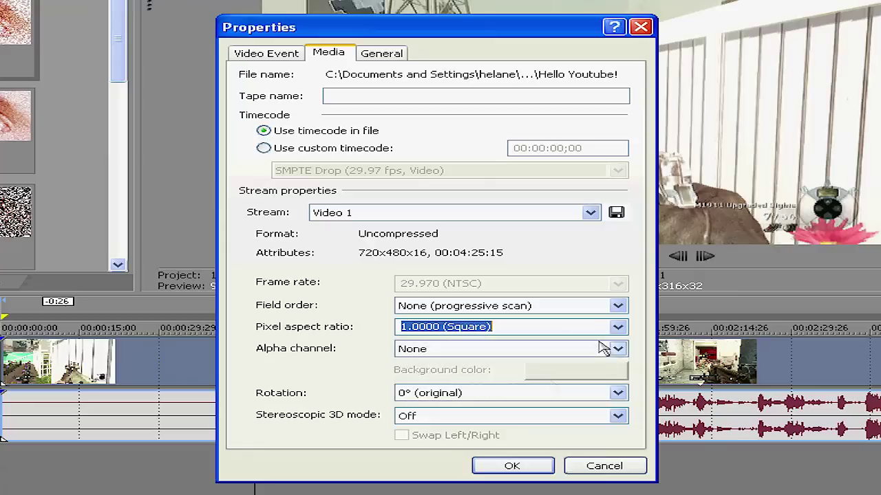
left_click(511, 466)
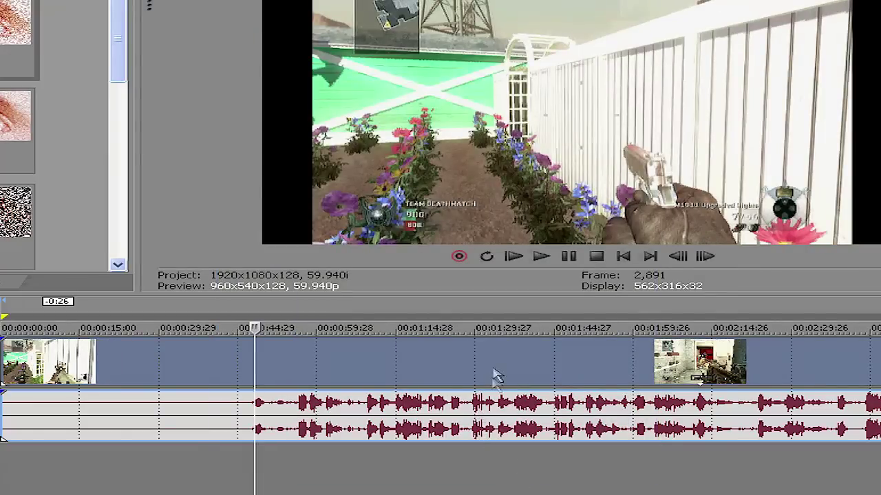
Step: Turn on Force resample, turn off Maintain aspect ratio, and set pixel aspect to 1.2121 (NTSC DV Widescreen)
right_click(498, 365)
left_click(530, 349)
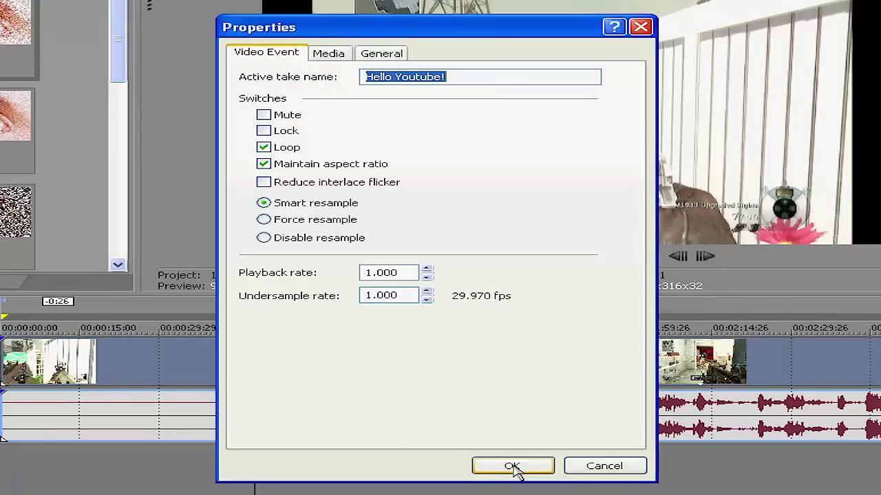
left_click(277, 222)
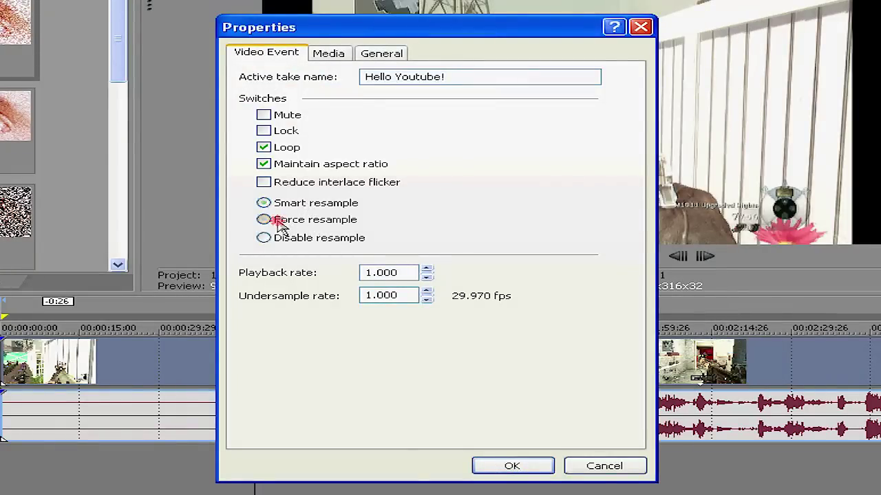
left_click(264, 165)
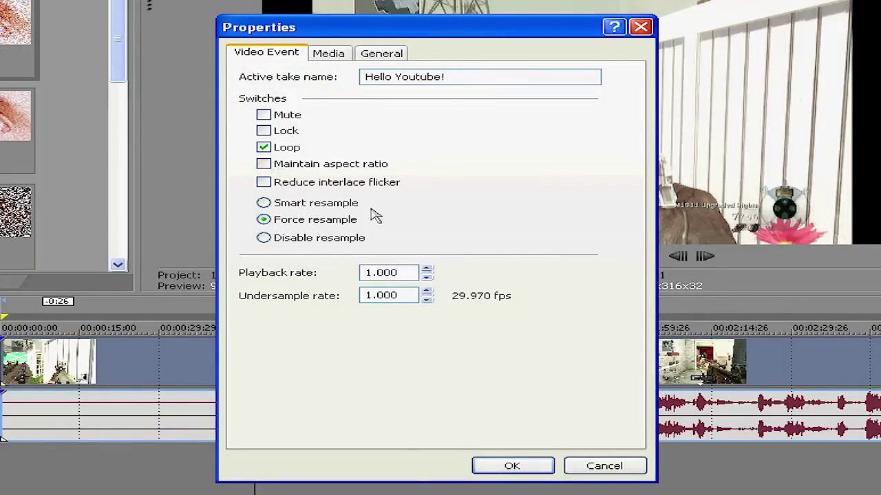
left_click(329, 55)
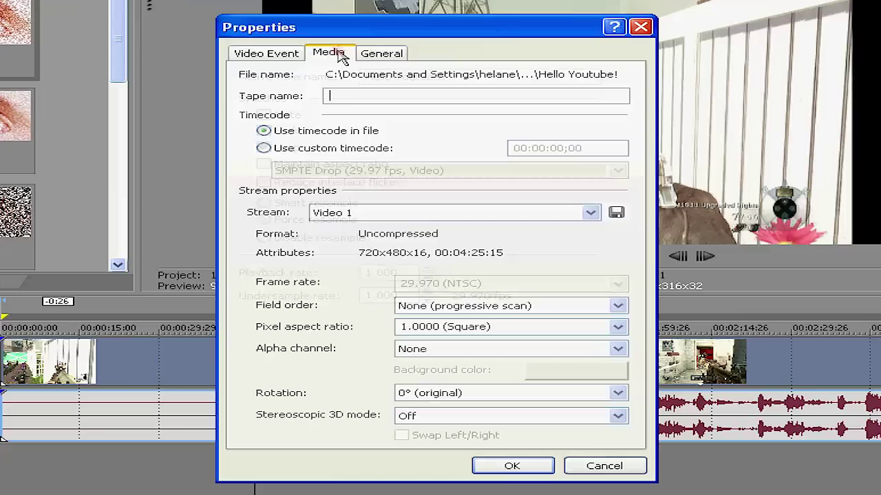
left_click(619, 327)
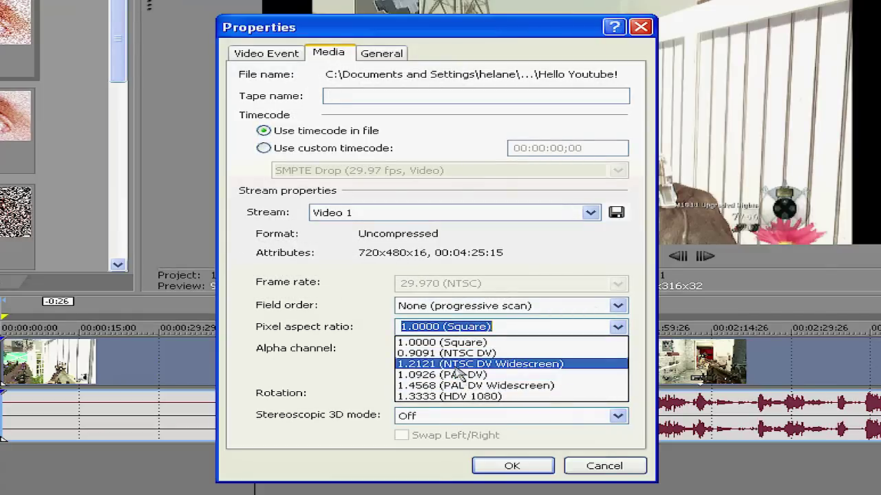
left_click(457, 366)
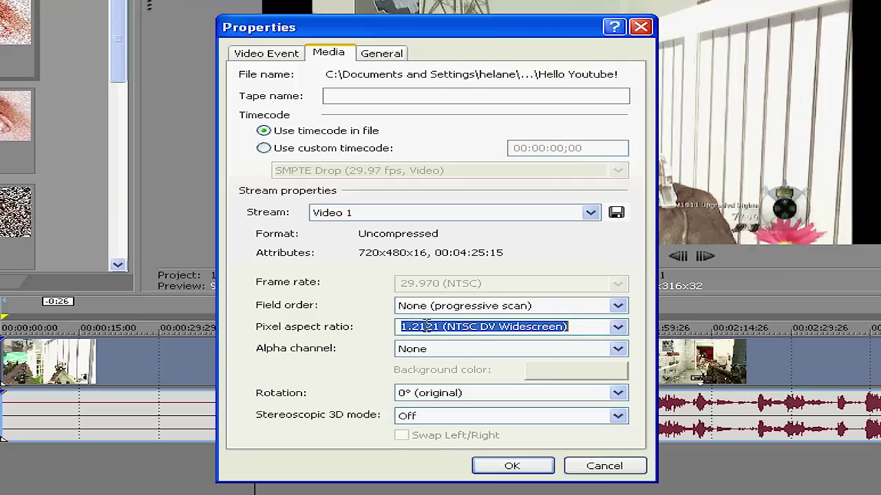
left_click(509, 466)
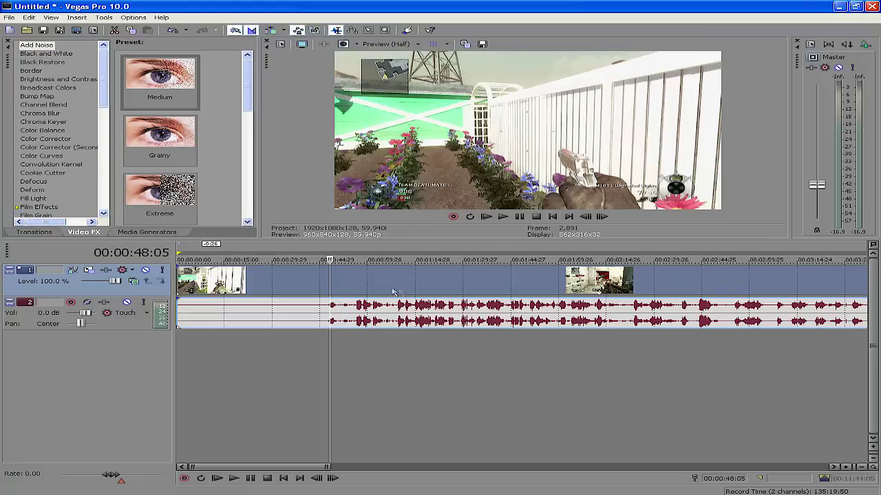
Step: Remove the audio event from its group with the gameplay video clip
right_click(382, 284)
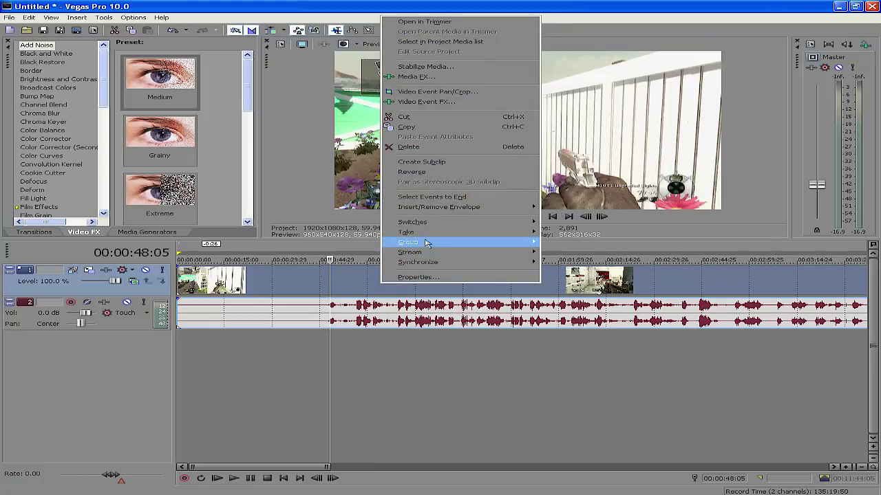
mouse_move(427, 242)
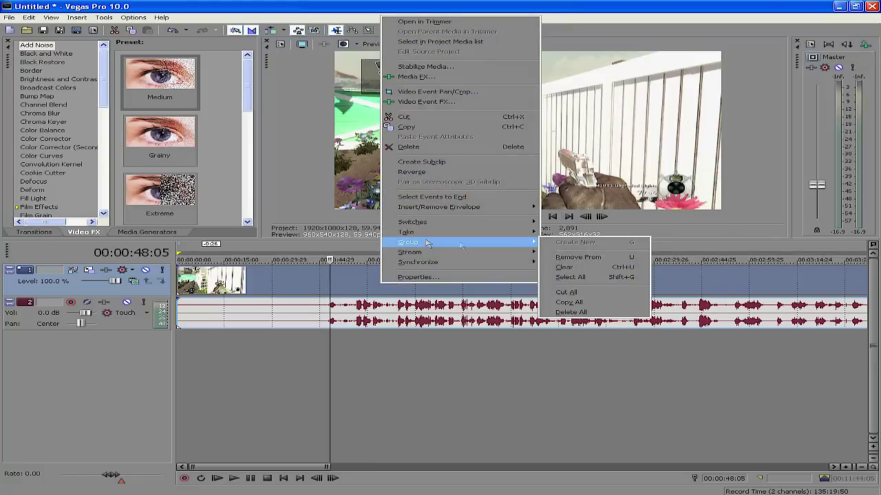
left_click(578, 257)
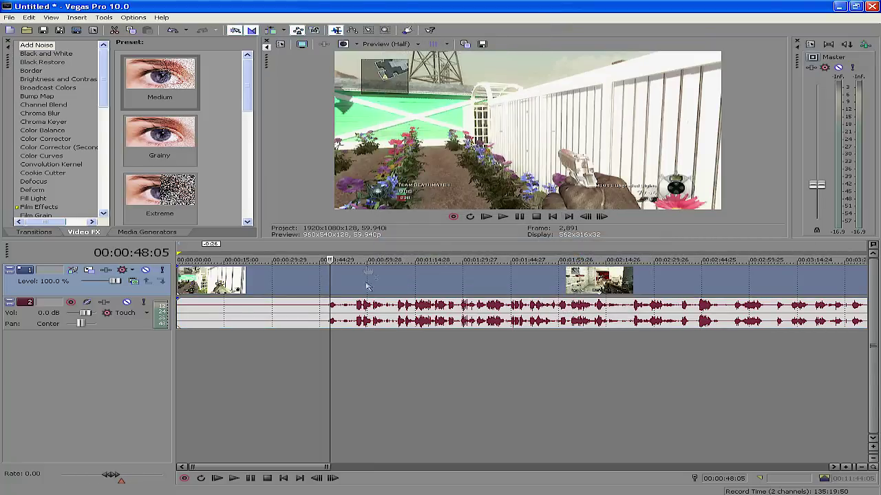
Step: Step the preview forward and back a few frames to find the sync point
left_click(602, 218)
left_click(602, 217)
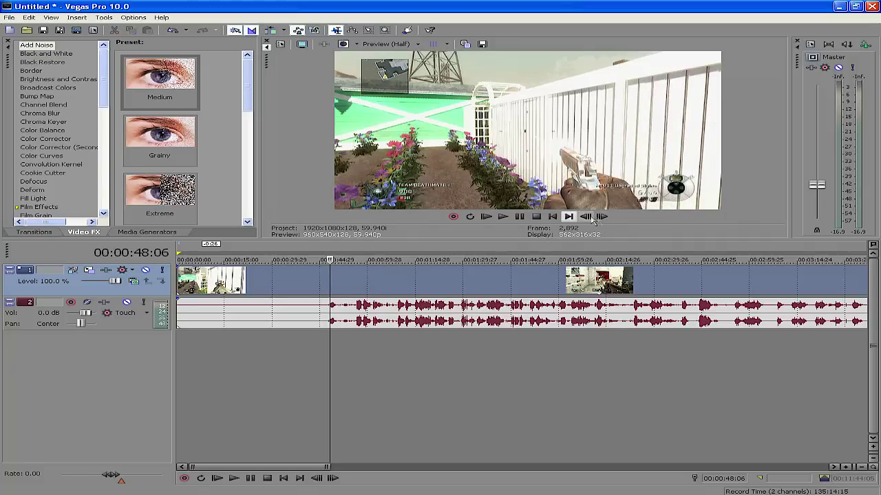
left_click(586, 217)
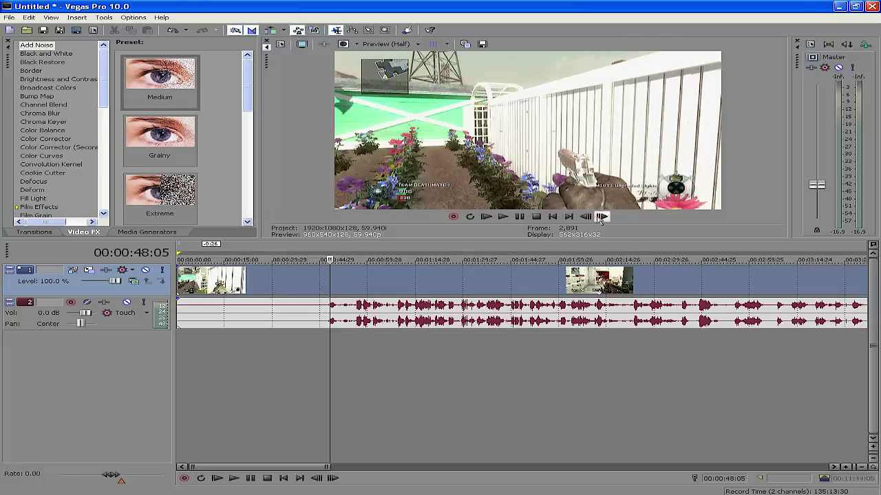
left_click(602, 217)
scroll(414, 286, "up", 2)
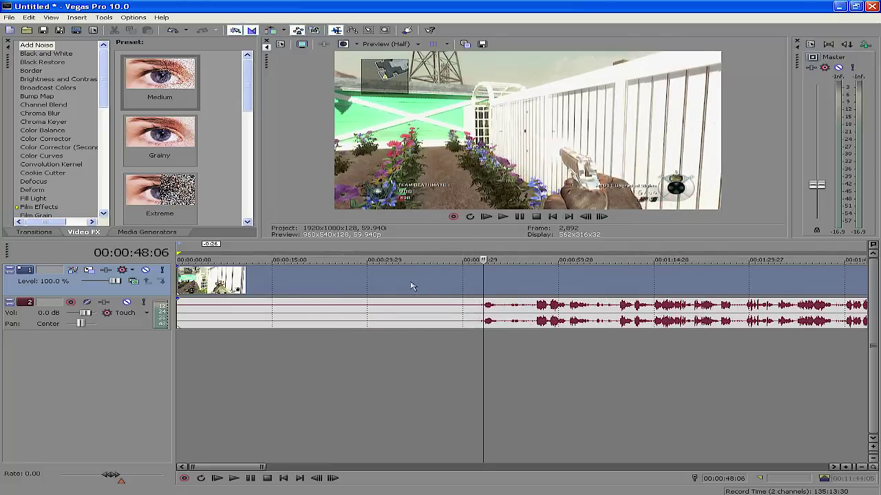
scroll(427, 289, "up", 4)
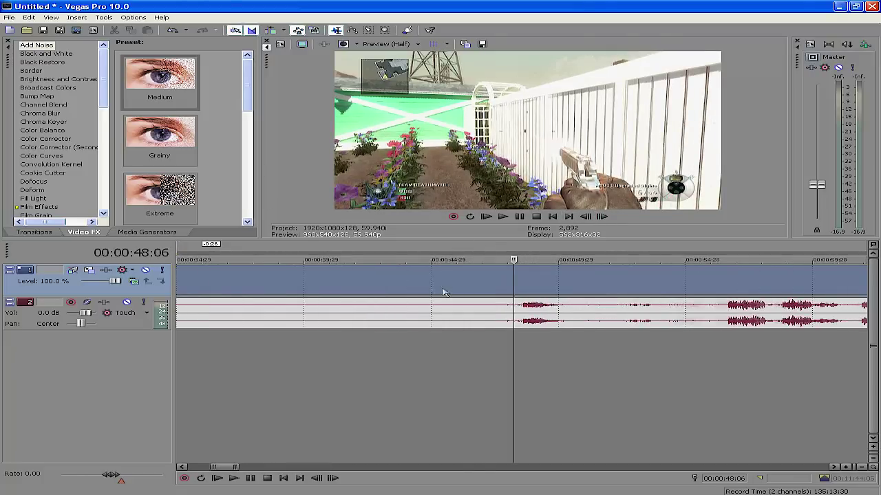
scroll(374, 317, "down", 8)
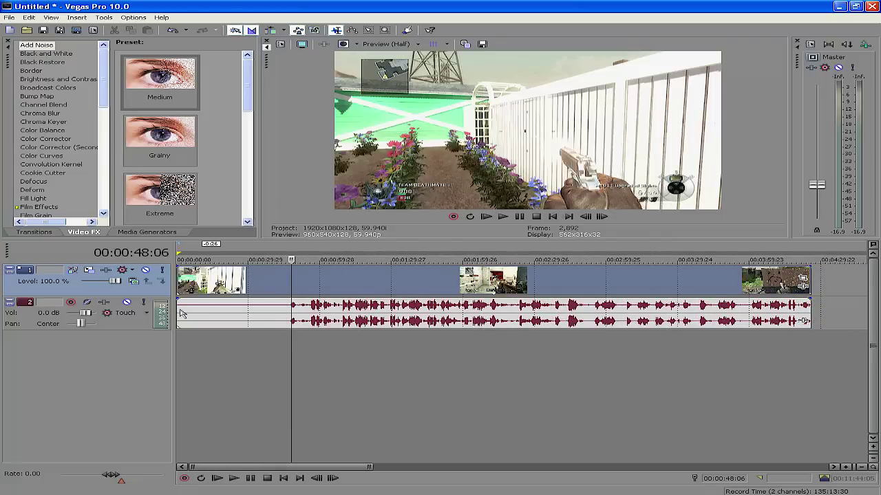
Step: Trim the audio start, nudge it slightly earlier, then extend it back to the timeline start
left_click_drag(180, 310, 209, 313)
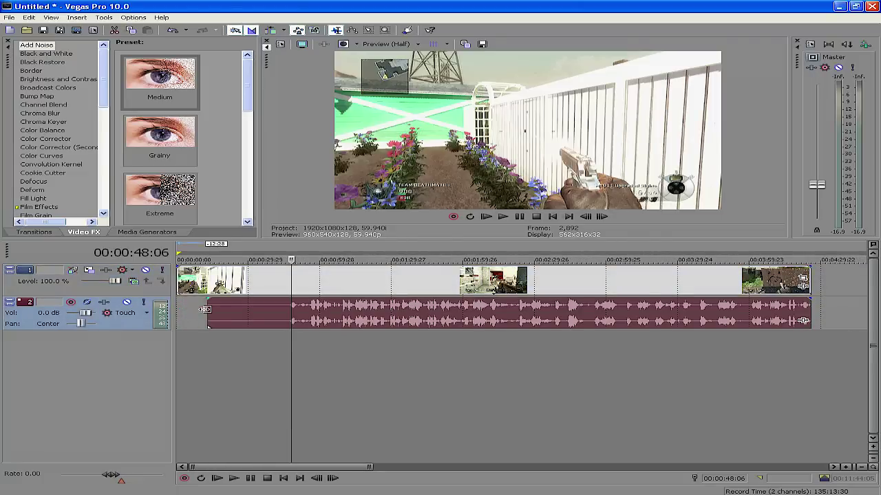
scroll(210, 313, "up", 2)
scroll(227, 314, "up", 3)
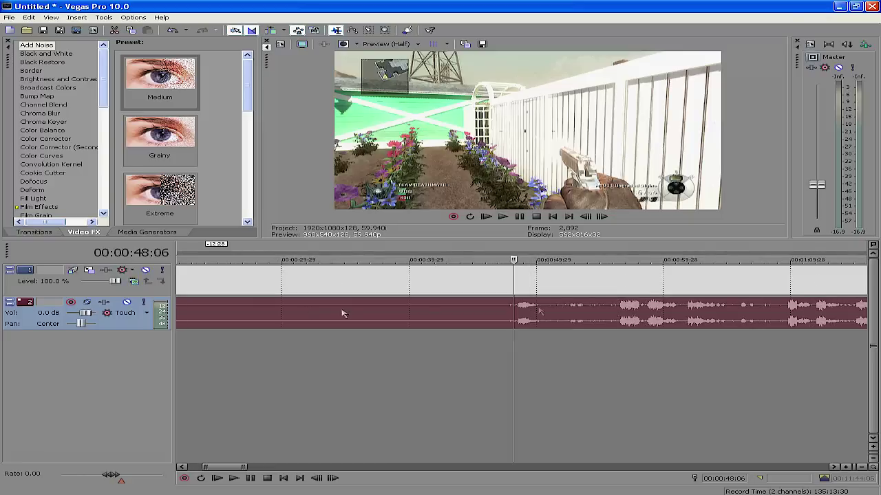
scroll(556, 310, "up", 1)
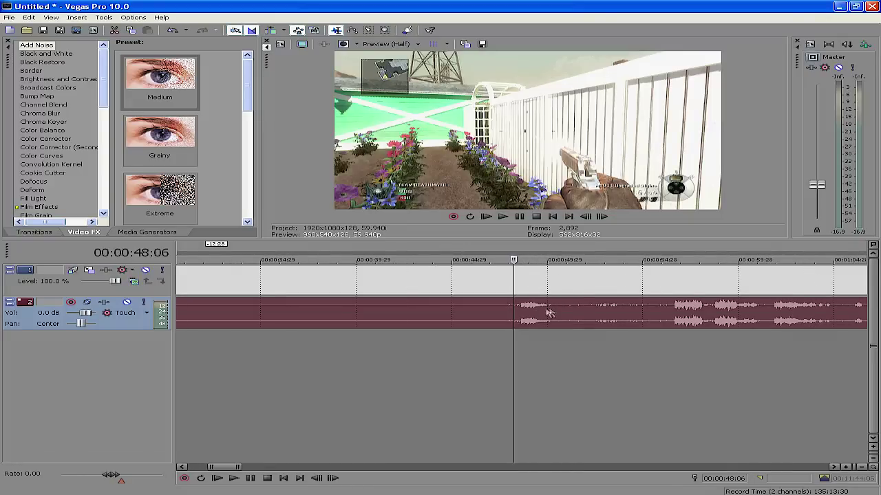
left_click(548, 313)
left_click_drag(547, 313, 542, 313)
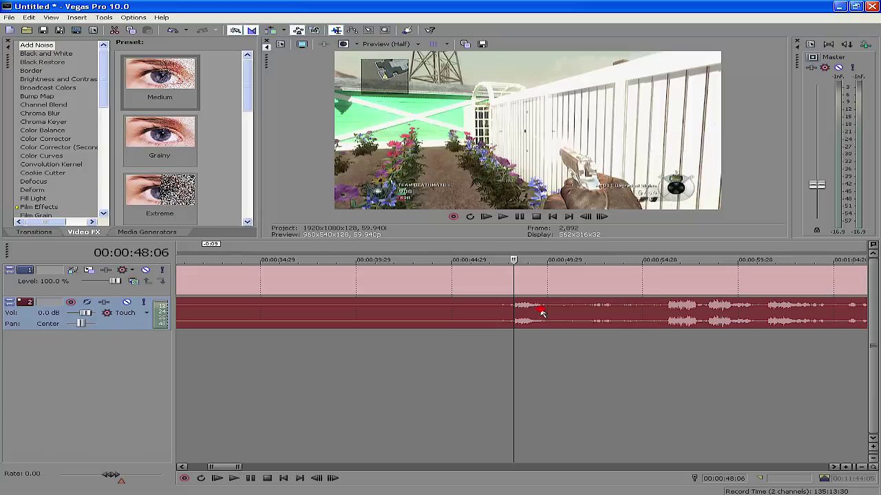
scroll(541, 313, "up", 2)
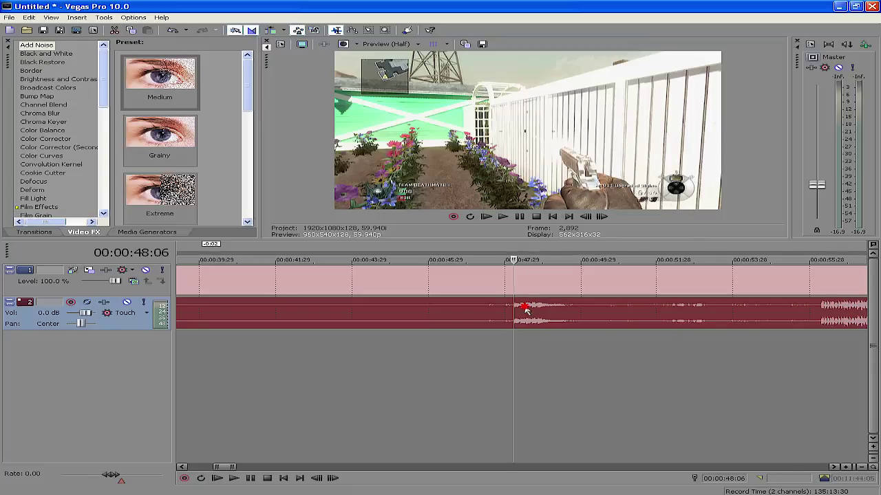
scroll(526, 311, "down", 10)
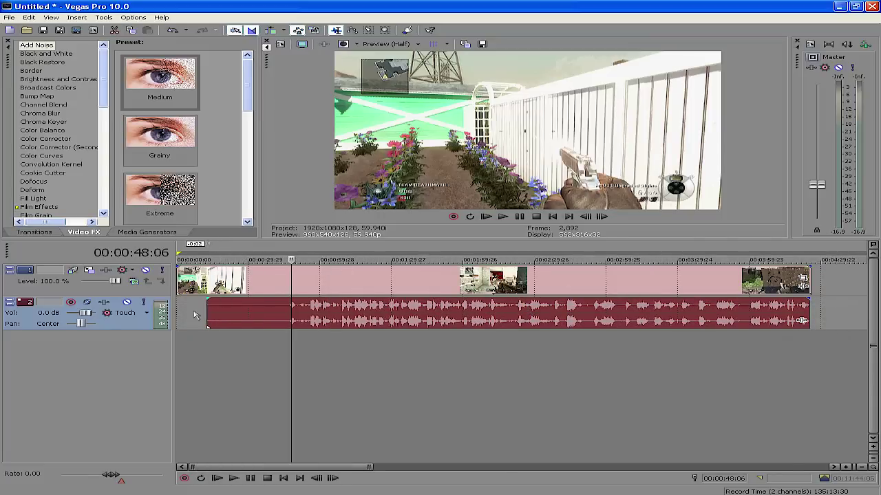
left_click_drag(199, 314, 172, 307)
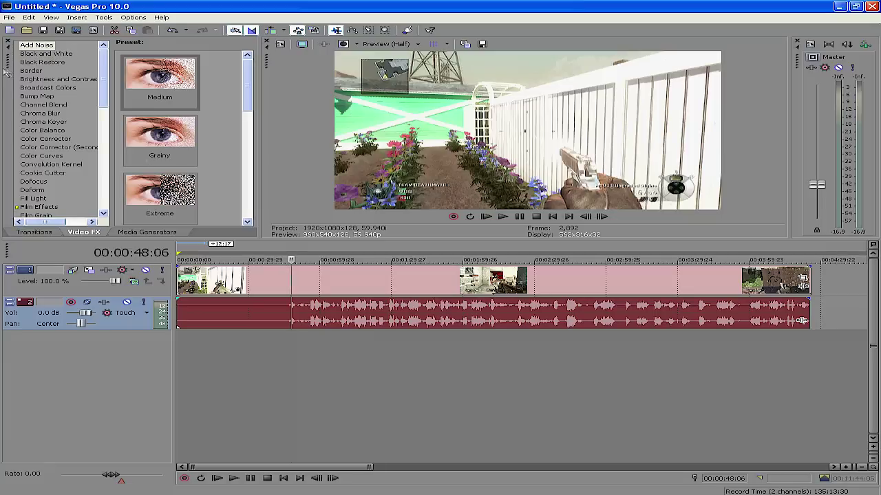
left_click(61, 140)
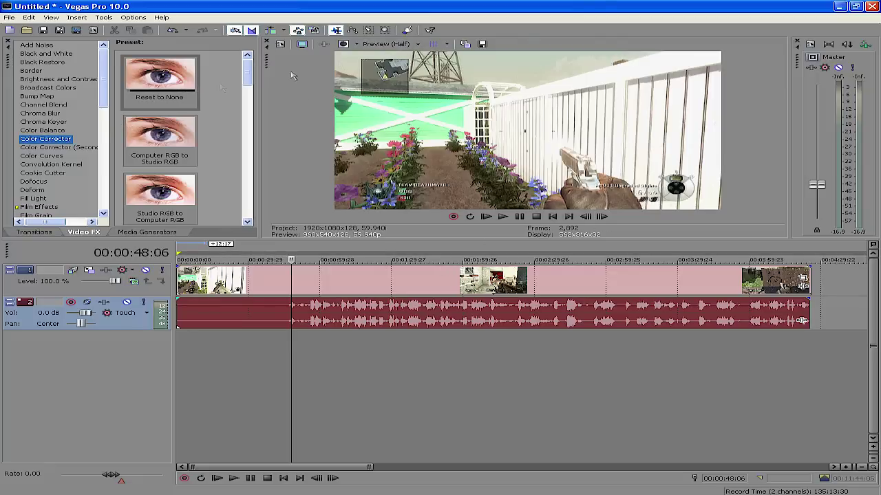
Step: Set the preview quality to Best (Full) for 1920x1080 playback
left_click(379, 45)
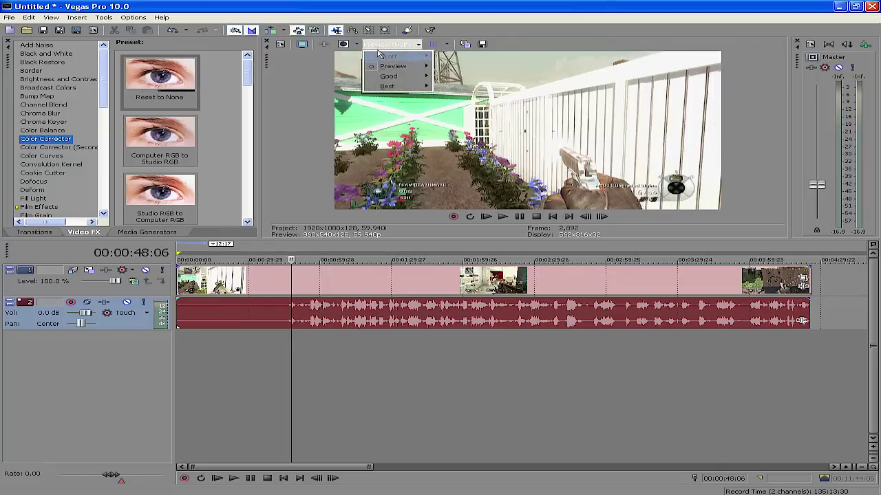
mouse_move(394, 88)
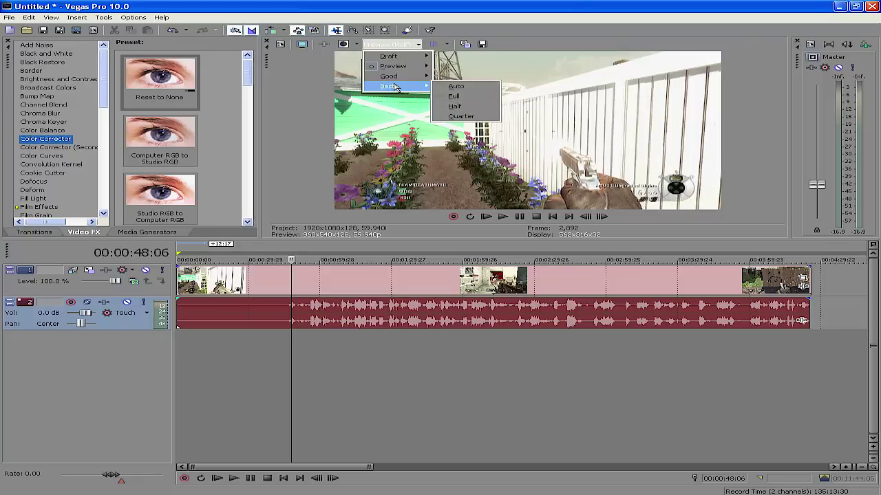
left_click(452, 97)
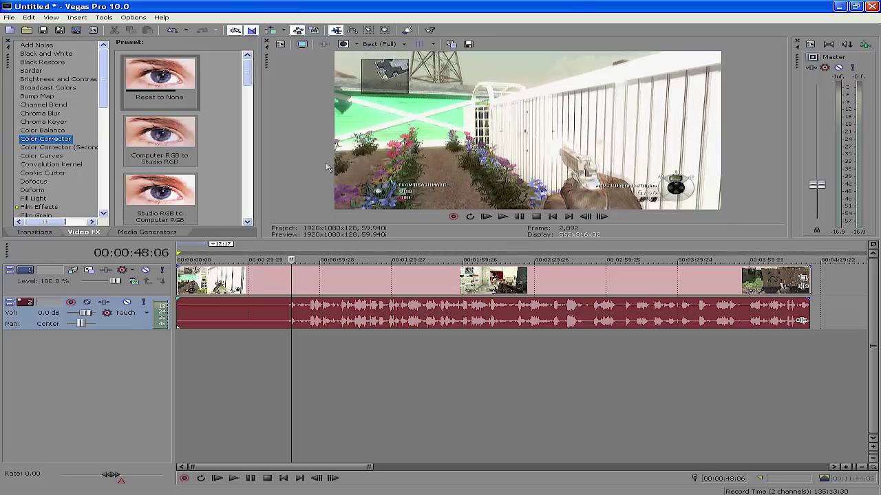
Step: Step the preview back two frames to 00:00:48:05
left_click(587, 217)
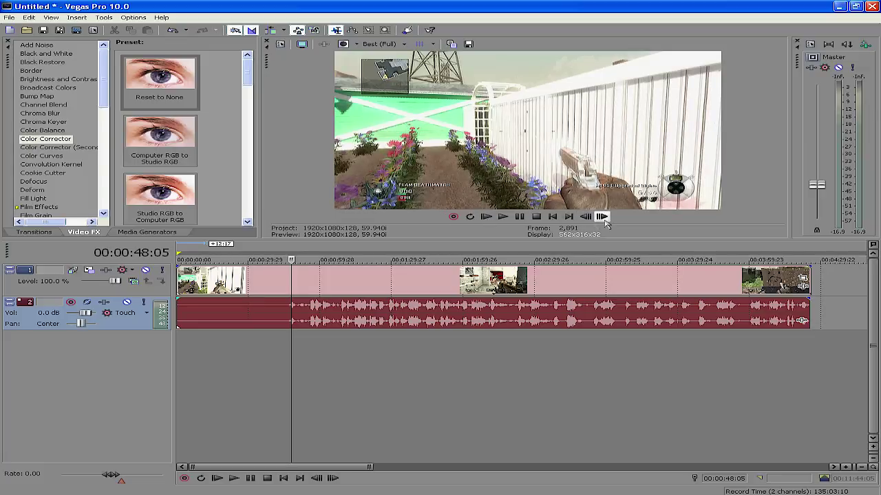
left_click(587, 218)
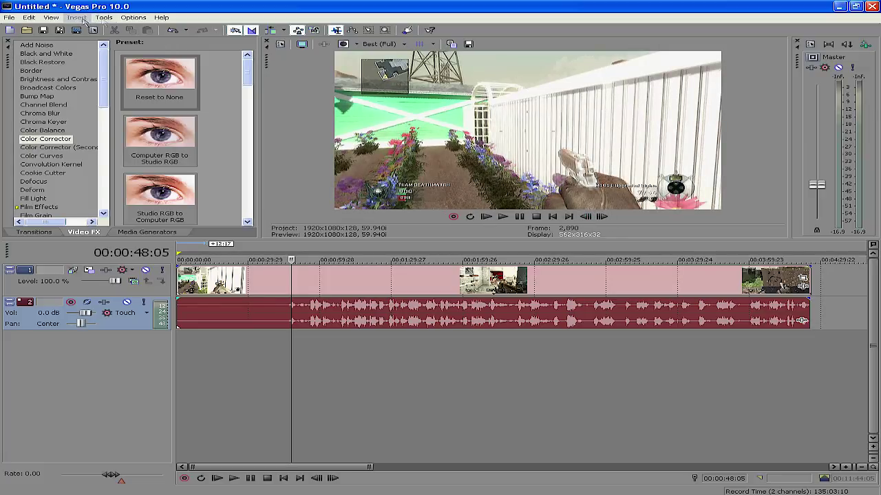
left_click(10, 18)
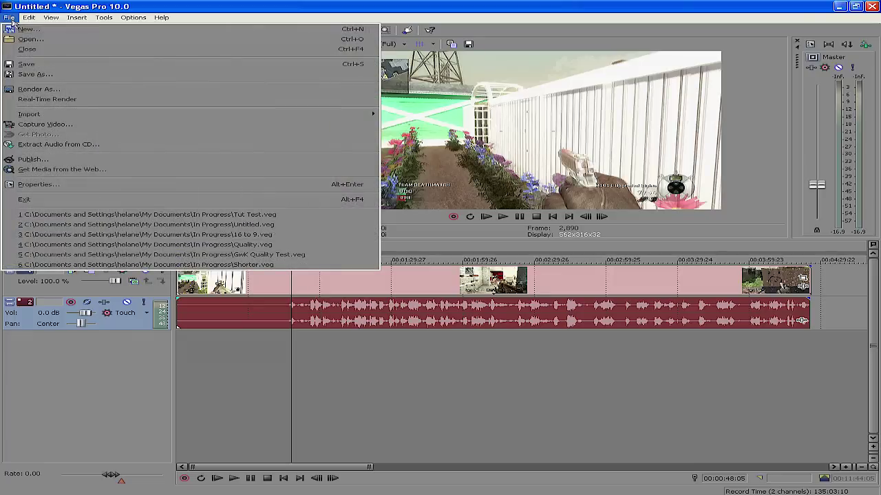
Step: Render As with Sony AVC format and Default Template, opening its Custom encoding settings
left_click(34, 90)
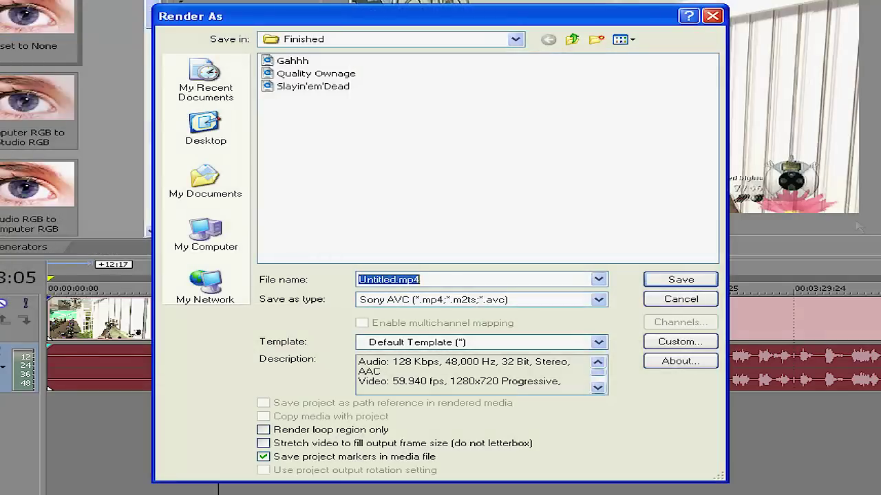
left_click(528, 301)
left_click(529, 303)
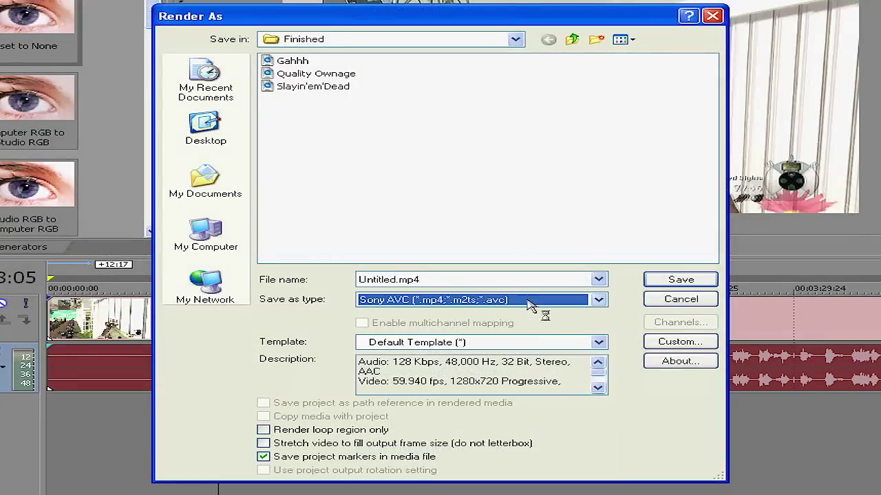
left_click(558, 343)
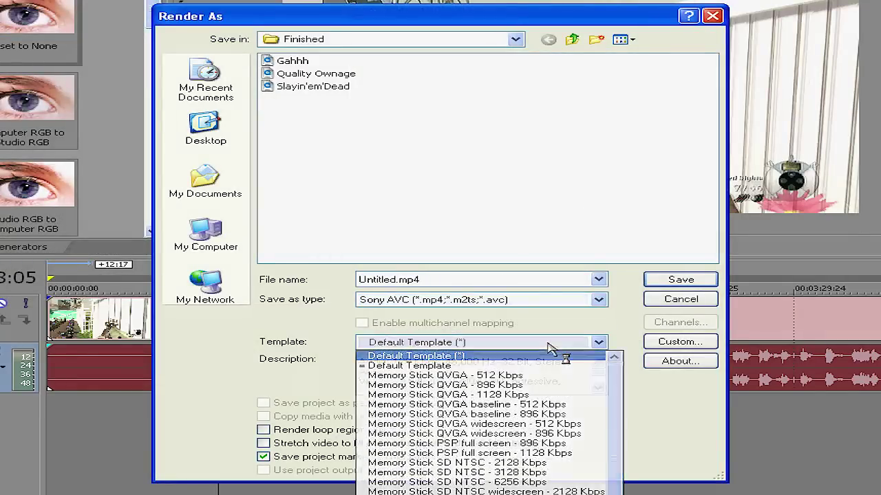
left_click(558, 343)
left_click(677, 343)
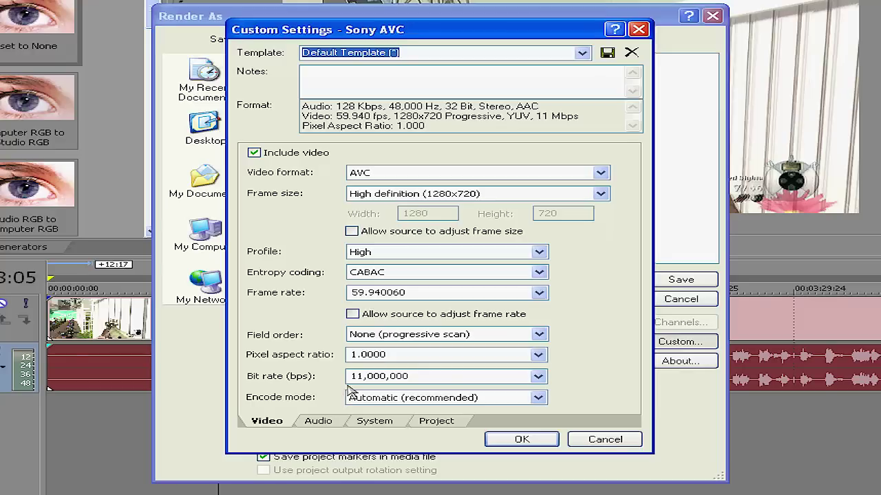
double_click(369, 378)
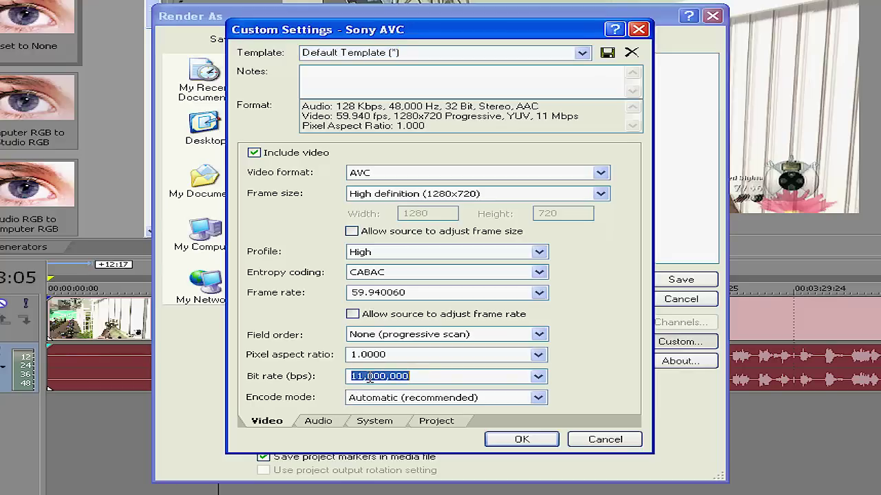
double_click(425, 294)
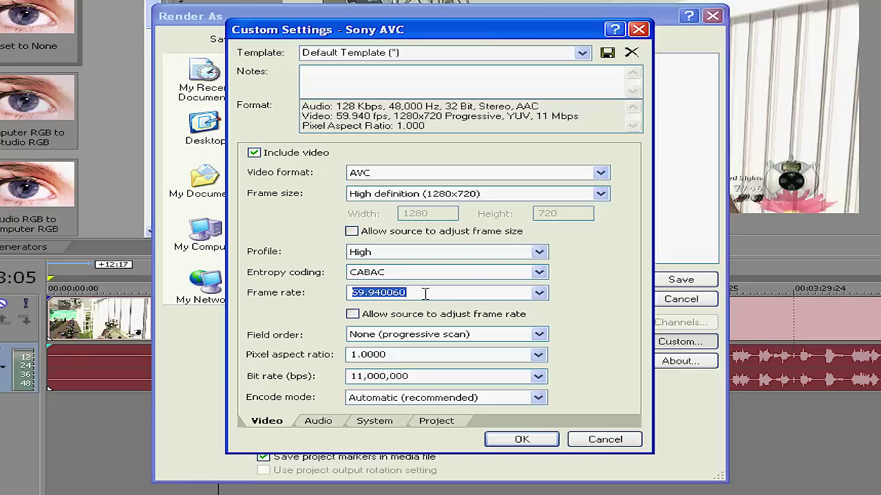
left_click(425, 294)
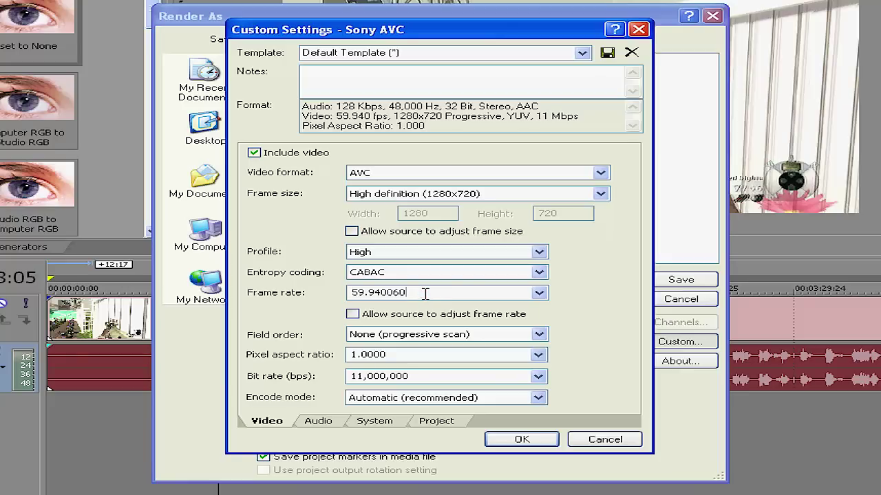
double_click(432, 376)
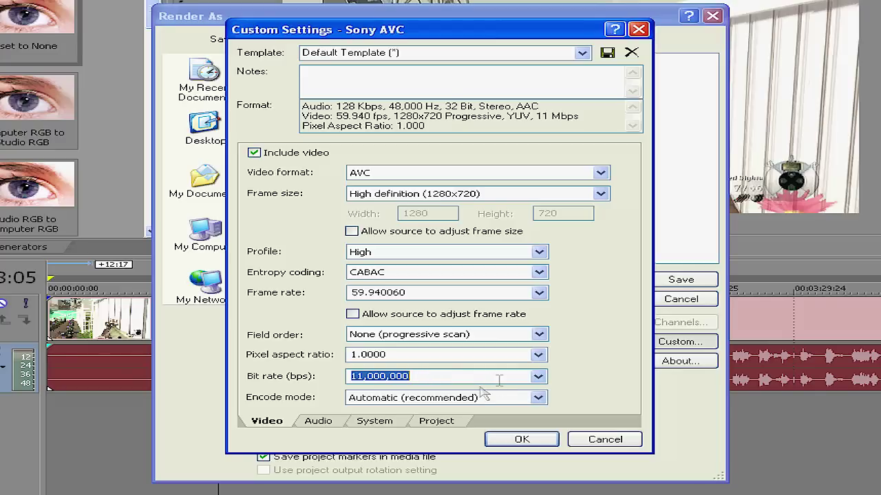
left_click(329, 422)
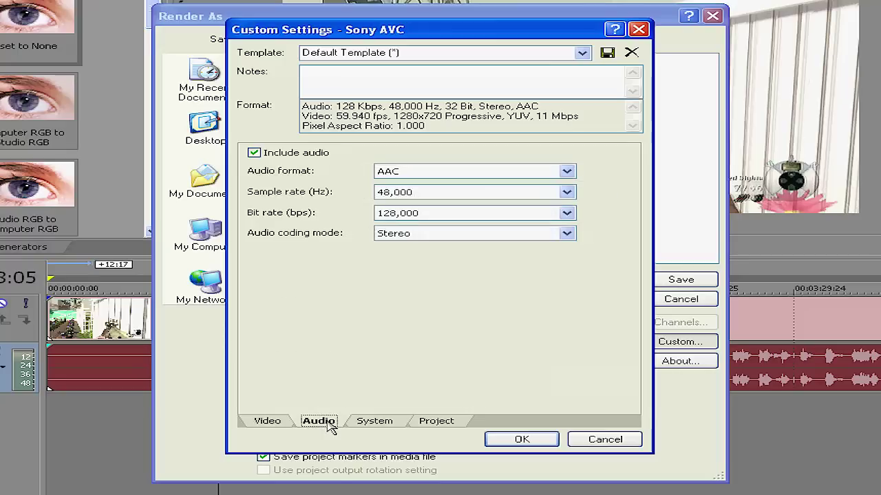
left_click(367, 425)
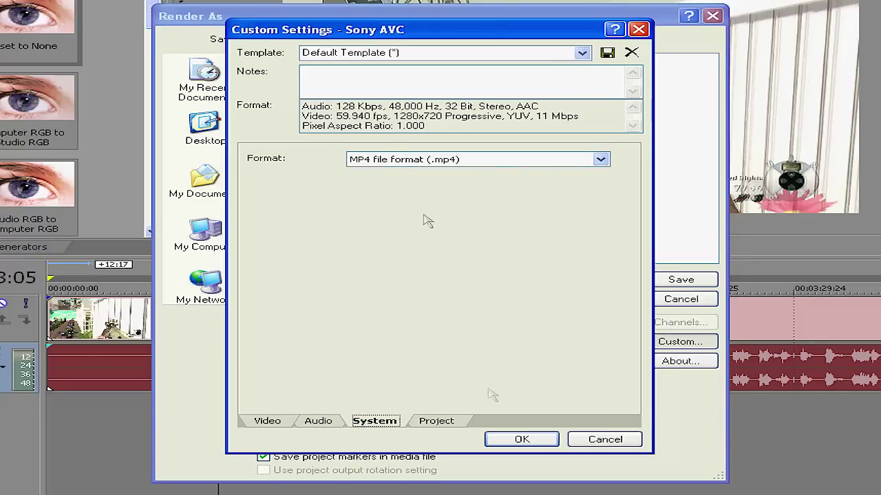
left_click(452, 424)
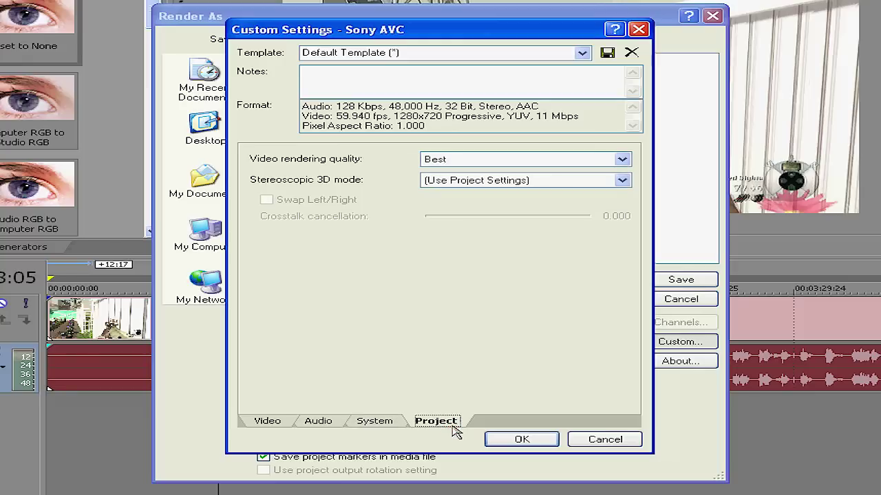
left_click(466, 164)
left_click(466, 169)
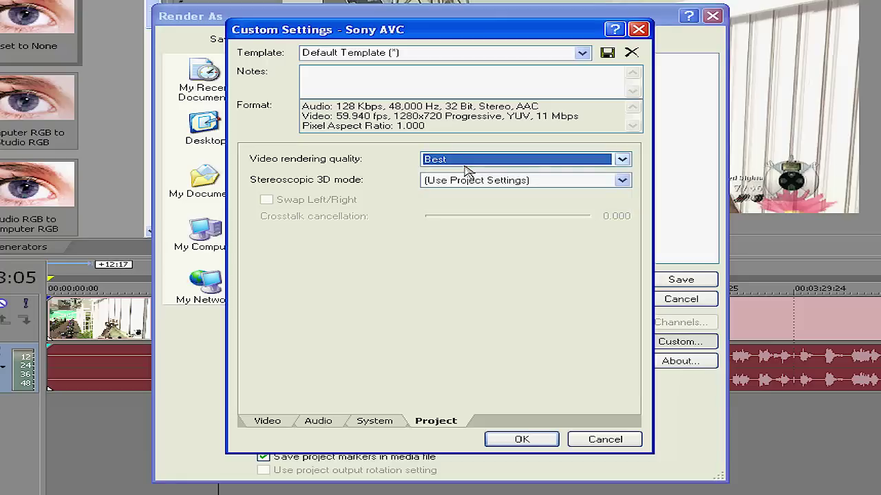
left_click(466, 169)
left_click(464, 165)
left_click(344, 347)
left_click(268, 423)
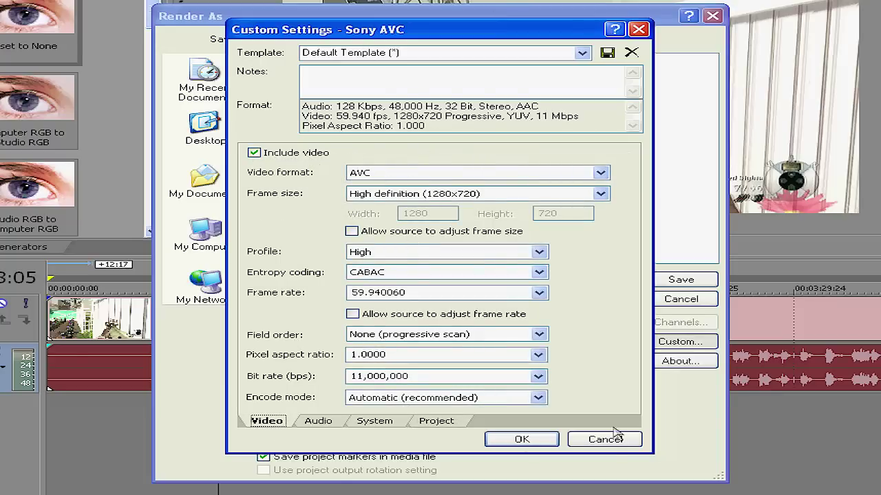
left_click(521, 441)
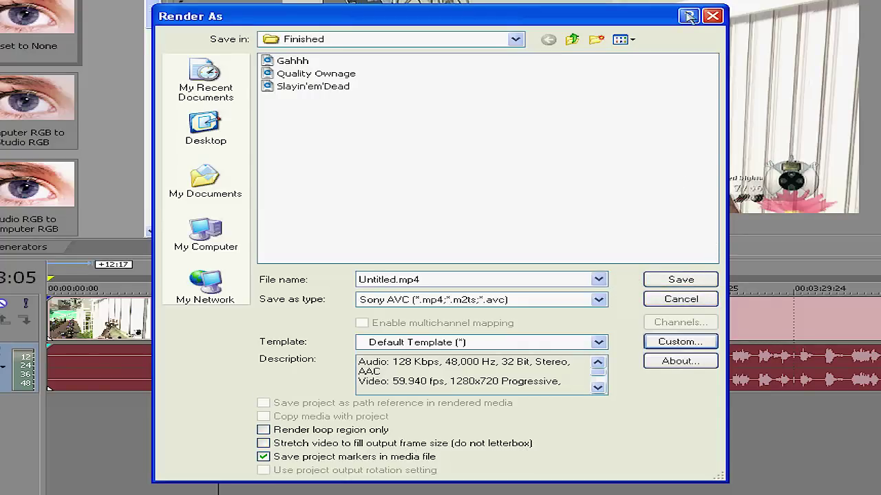
Step: Close the Render As window without rendering
left_click(712, 15)
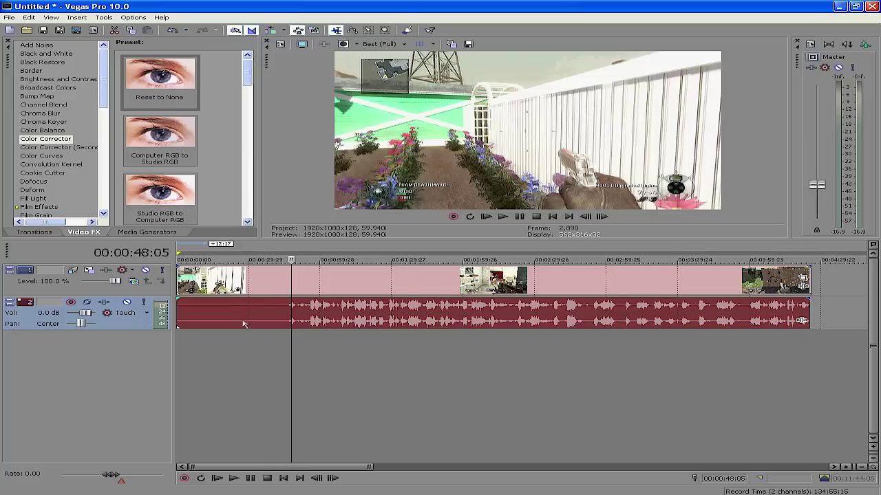
Step: Preview points of the gameplay clip from 00:01:51:23 back to 00:00:02:26, then zoom the timeline
left_click(383, 290)
left_click(444, 278)
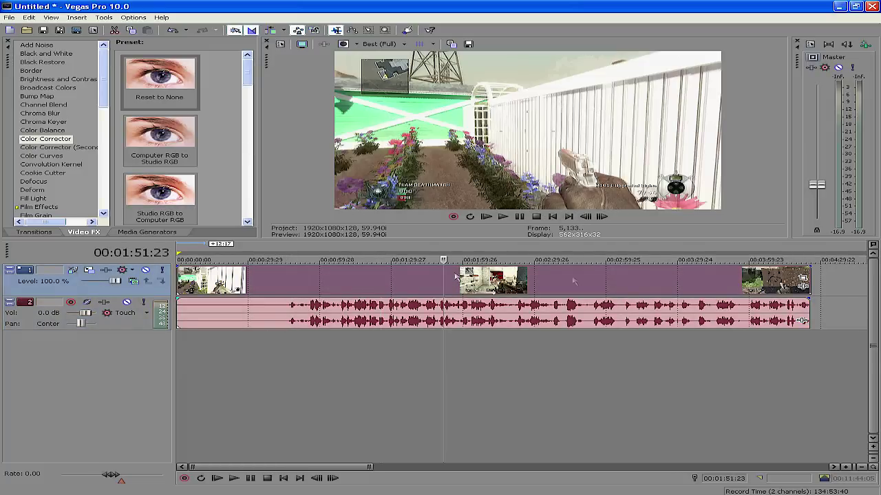
left_click(227, 282)
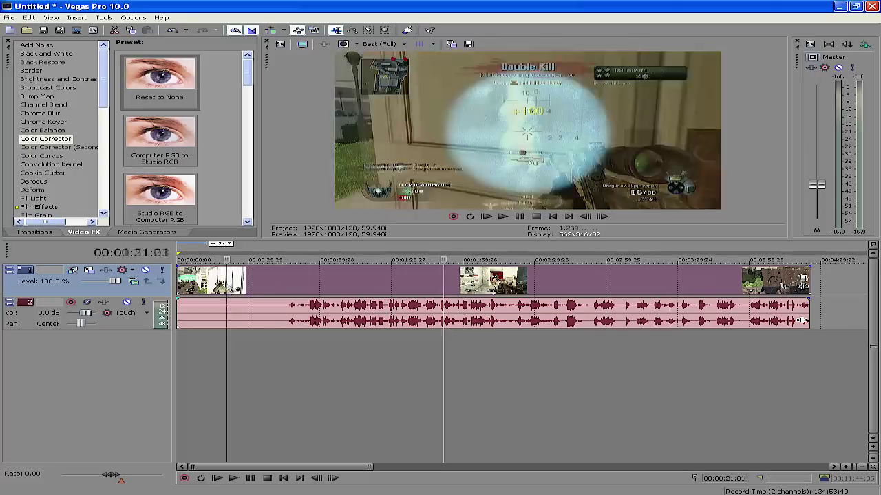
left_click(217, 284)
left_click(193, 286)
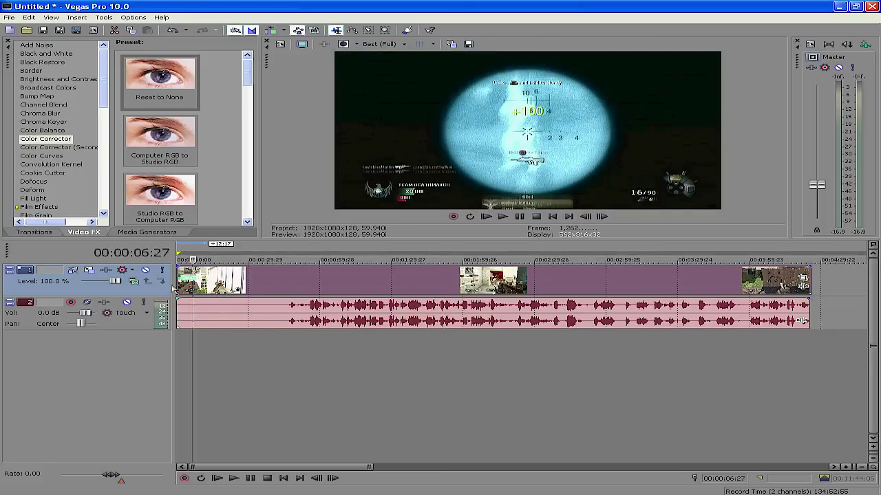
left_click(183, 289)
scroll(492, 290, "down", 3)
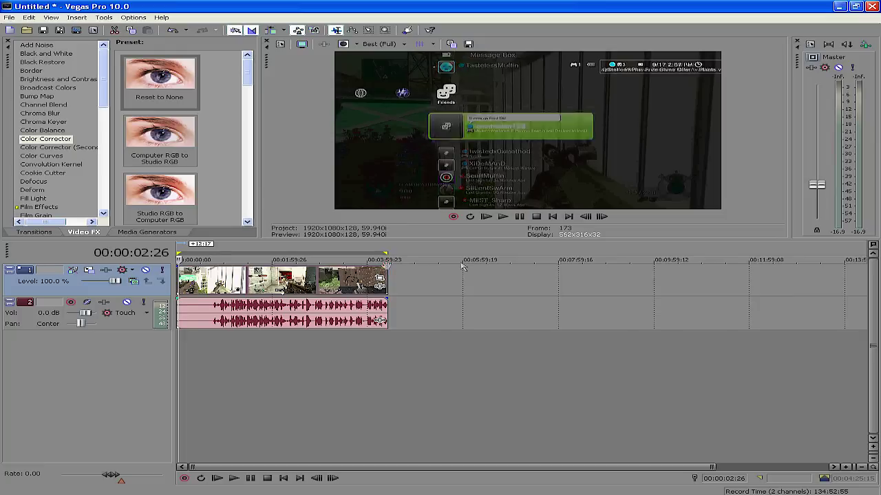
scroll(484, 278, "up", 2)
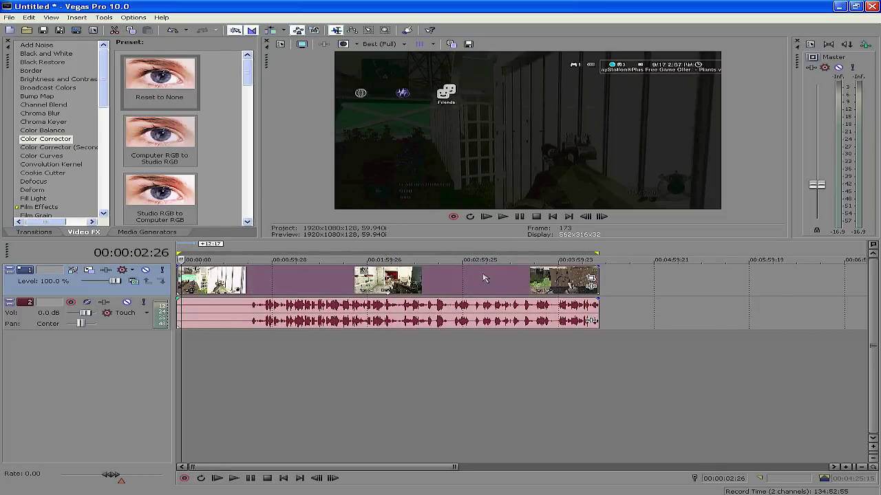